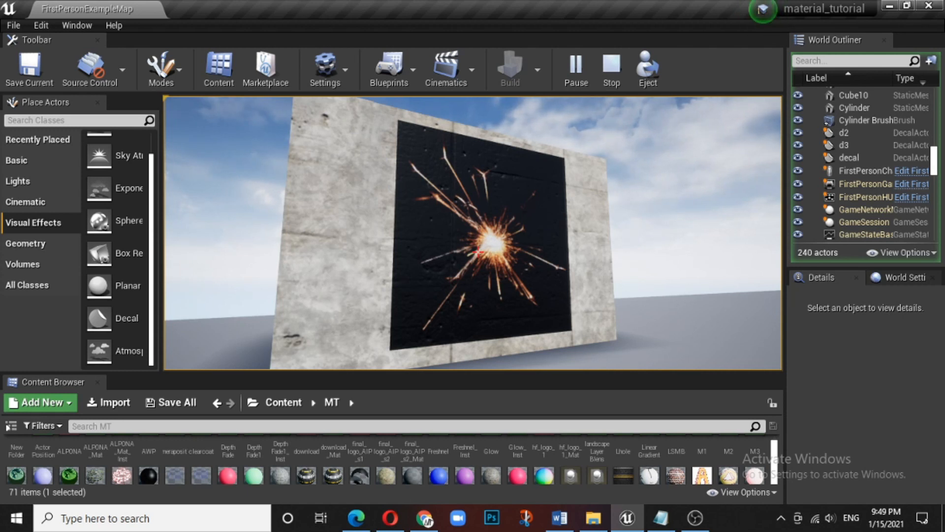
- Stop the play session and shift the spark poster decal slightly sideways along the concrete wall
{"action": "key", "text": "Escape"}
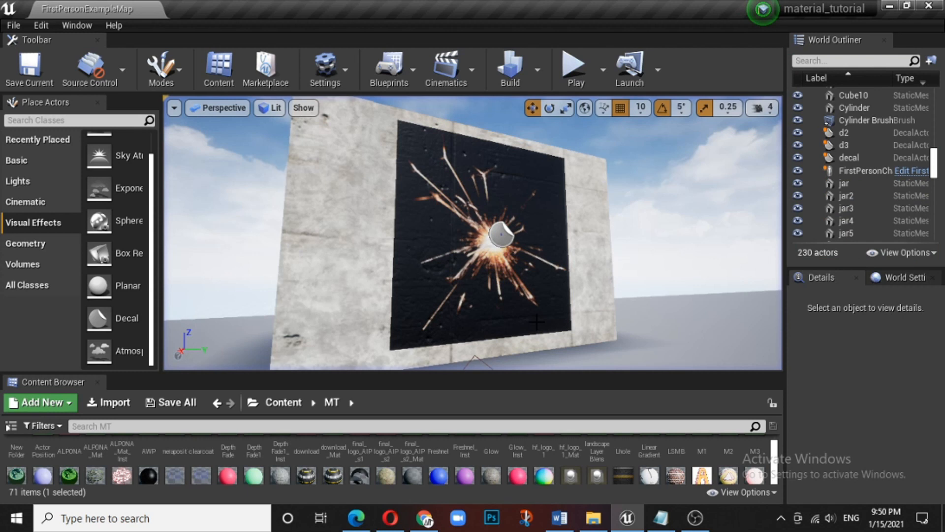
{"action": "left_click", "coordinate": [501, 235]}
{"action": "left_click_drag", "start_coordinate": [512, 235], "coordinate": [484, 245]}
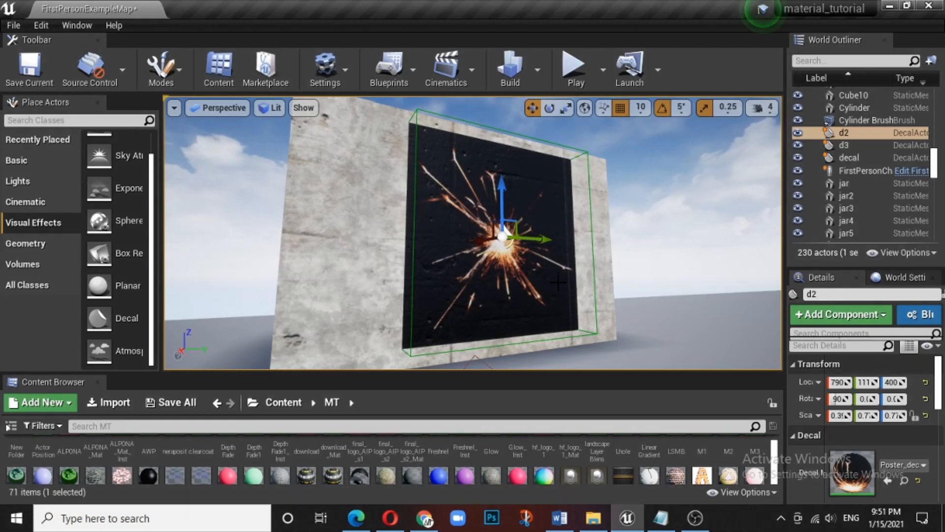
{"action": "left_click", "coordinate": [634, 265]}
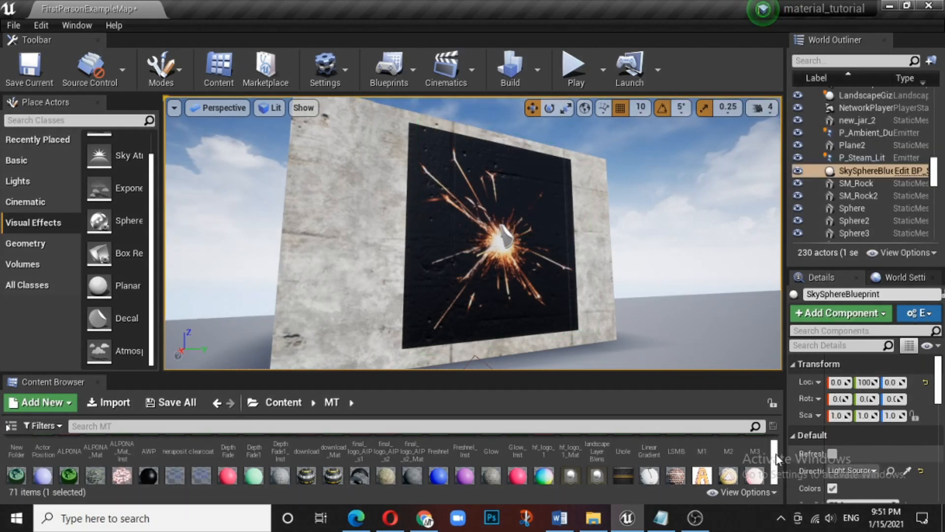
- Create a new material named Decal1 in the MT folder
{"action": "scroll", "coordinate": [776, 453], "scroll_direction": "down", "scroll_amount": 5}
{"action": "right_click", "coordinate": [413, 448]}
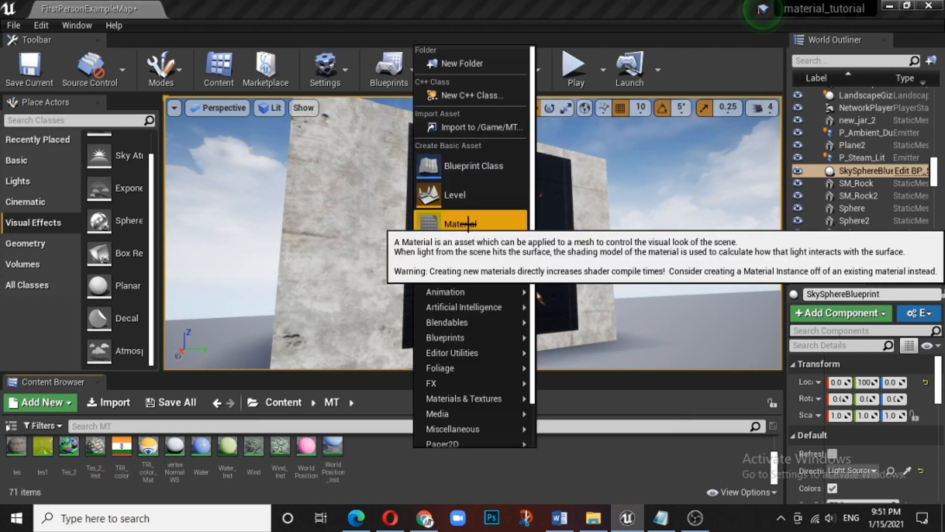
{"action": "left_click", "coordinate": [462, 226]}
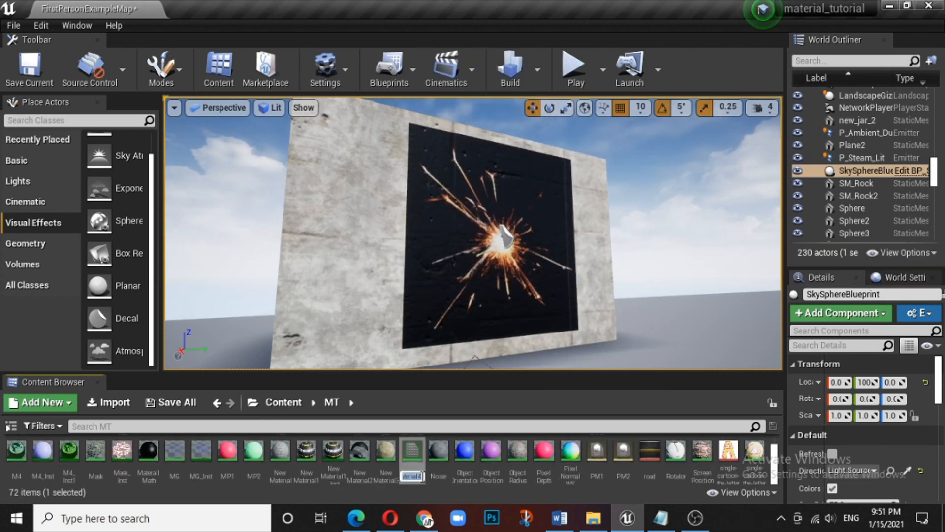
{"action": "type", "text": "De"}
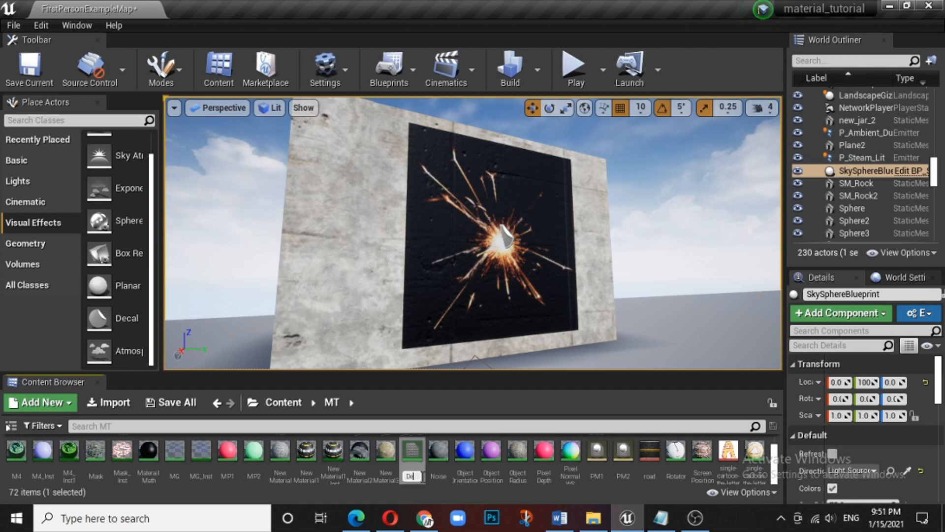
{"action": "type", "text": "cal1"}
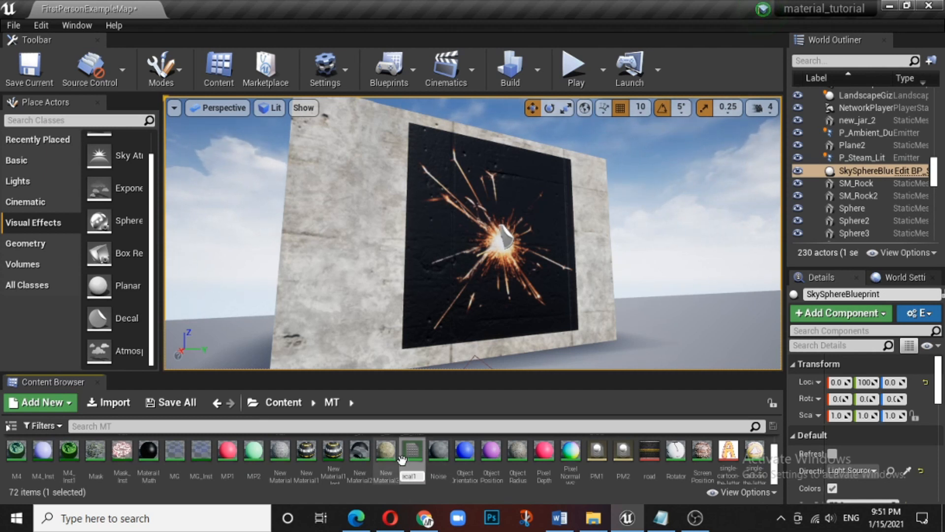
{"action": "key", "text": "Return"}
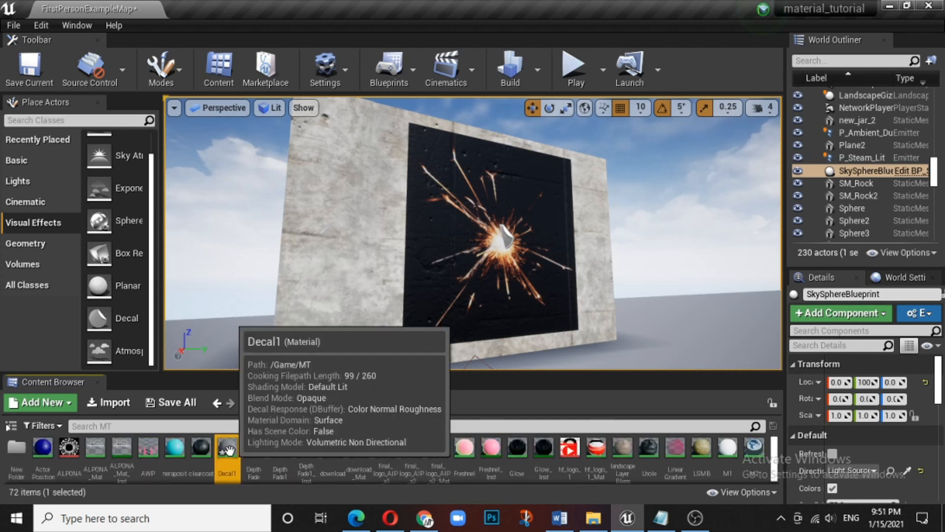
- In the Decal1 material, add a Texture Sample using the decal4232 texture and connect its RGB output to Base Color
{"action": "double_click", "coordinate": [225, 450]}
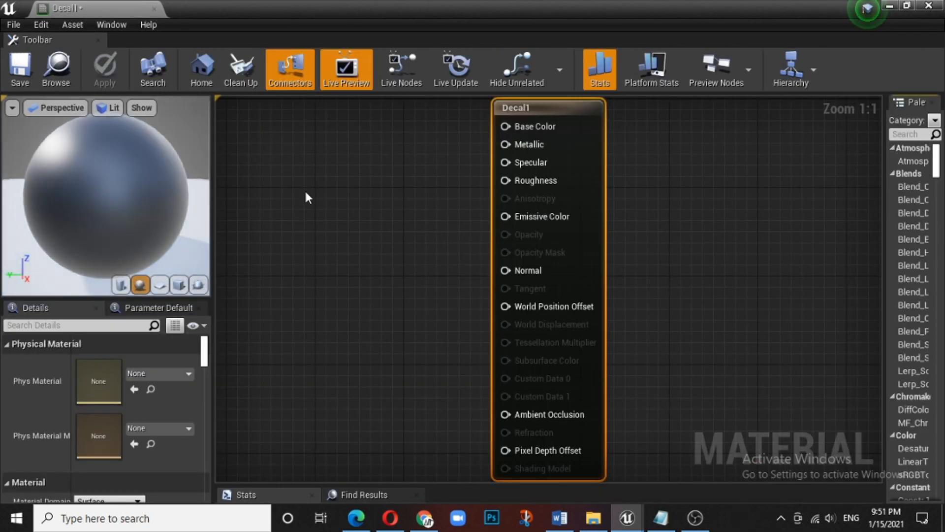
{"action": "left_click", "coordinate": [321, 176]}
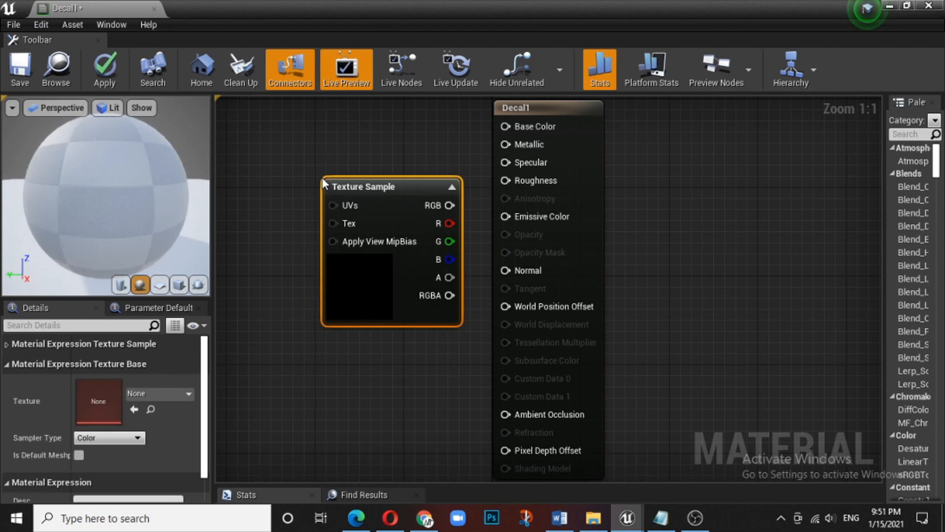
{"action": "left_click", "coordinate": [186, 394]}
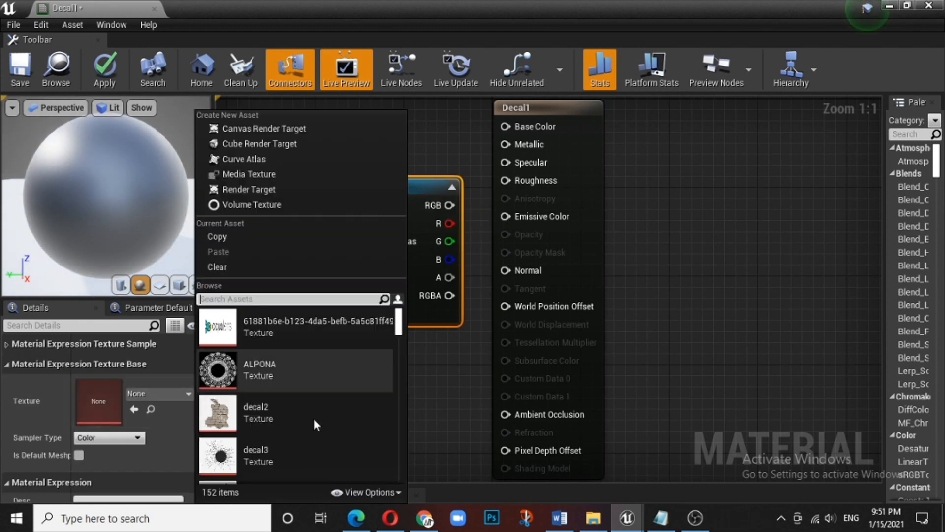
{"action": "scroll", "coordinate": [347, 359], "scroll_direction": "down", "scroll_amount": 2}
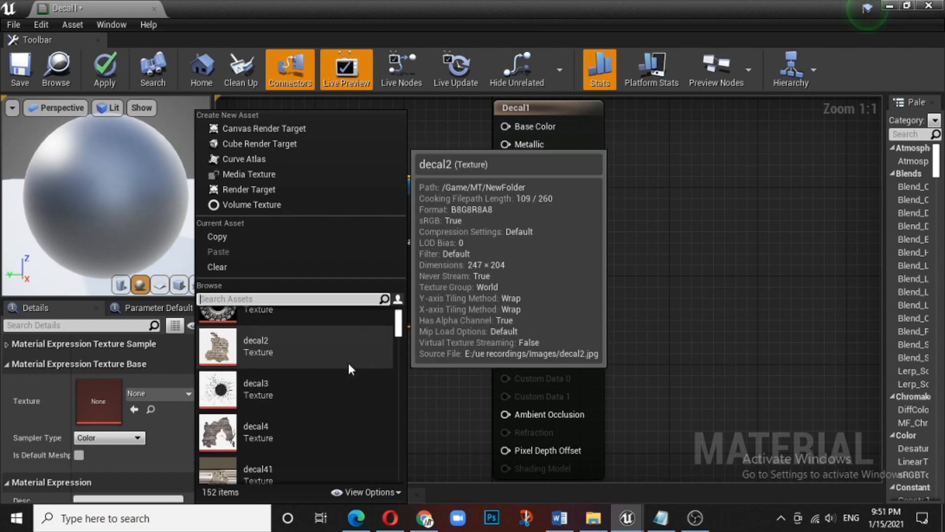
{"action": "scroll", "coordinate": [347, 361], "scroll_direction": "down", "scroll_amount": 2}
{"action": "scroll", "coordinate": [347, 363], "scroll_direction": "up", "scroll_amount": 4}
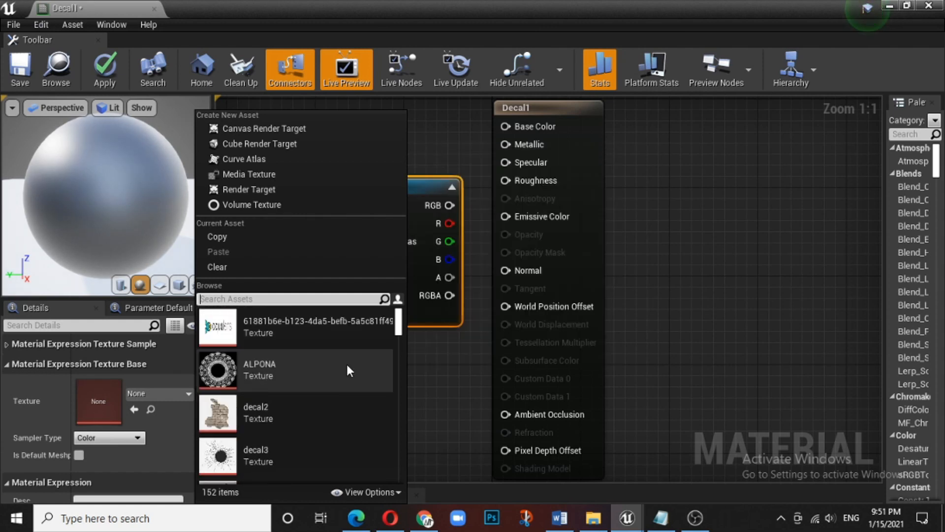
{"action": "scroll", "coordinate": [290, 361], "scroll_direction": "down", "scroll_amount": 3}
{"action": "scroll", "coordinate": [291, 361], "scroll_direction": "down", "scroll_amount": 4}
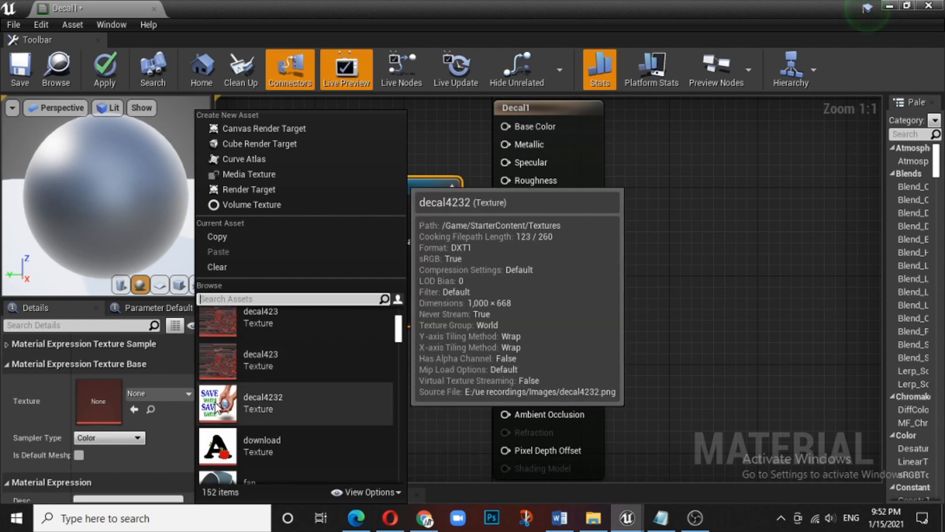
{"action": "left_click", "coordinate": [218, 408]}
{"action": "left_click_drag", "start_coordinate": [449, 206], "coordinate": [513, 125]}
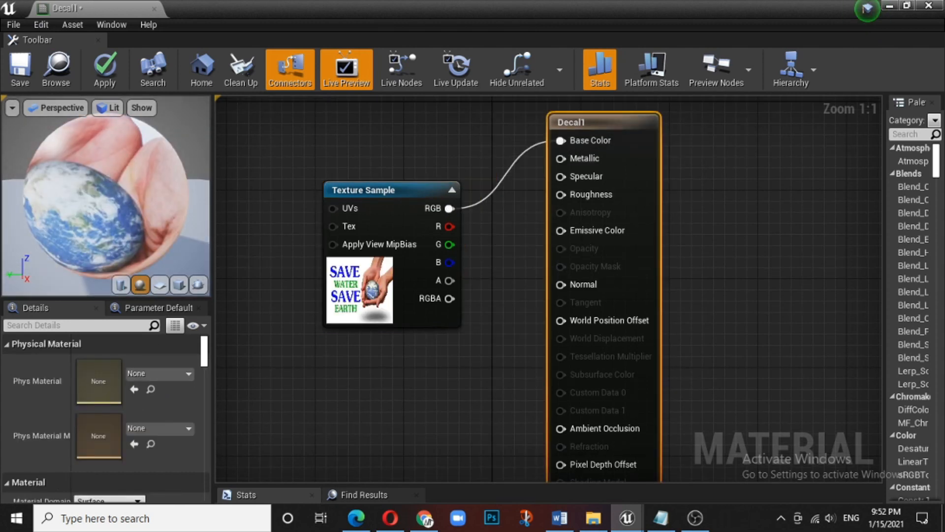
- Set the Material Domain to Deferred Decal and switch the material preview shape to a cube
{"action": "left_click_drag", "start_coordinate": [75, 190], "coordinate": [113, 187]}
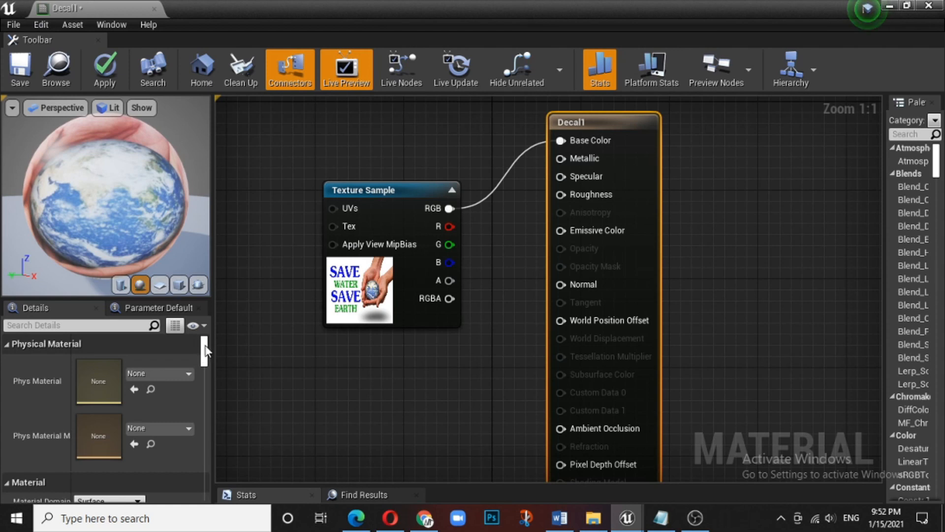
{"action": "left_click_drag", "start_coordinate": [205, 351], "coordinate": [202, 355]}
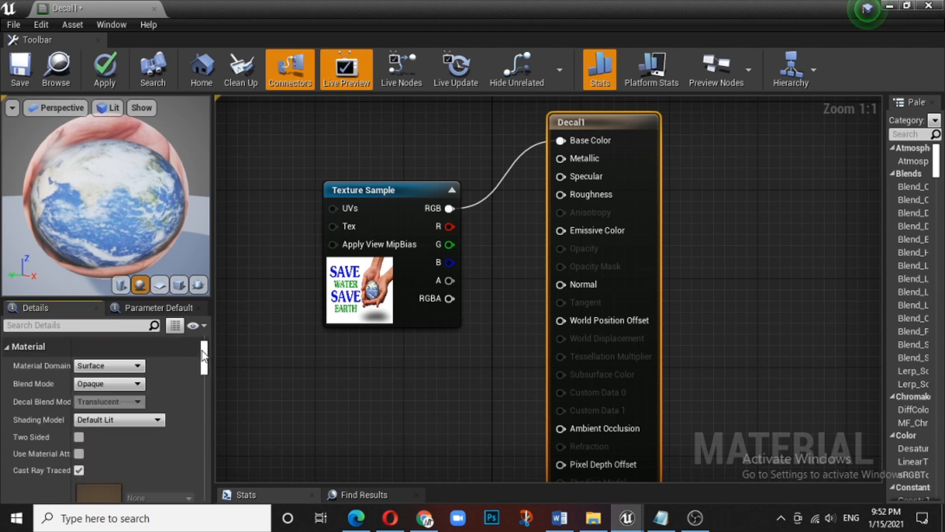
{"action": "left_click", "coordinate": [118, 368]}
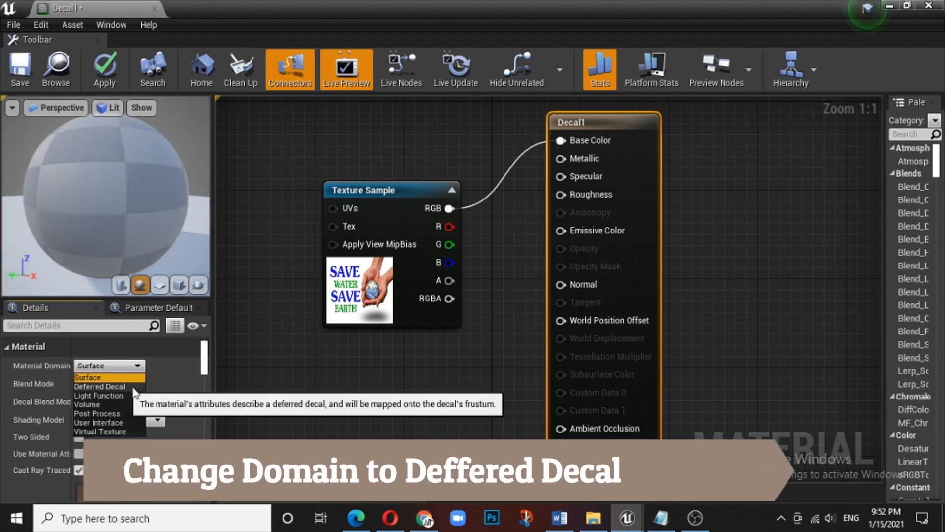
{"action": "left_click", "coordinate": [131, 386]}
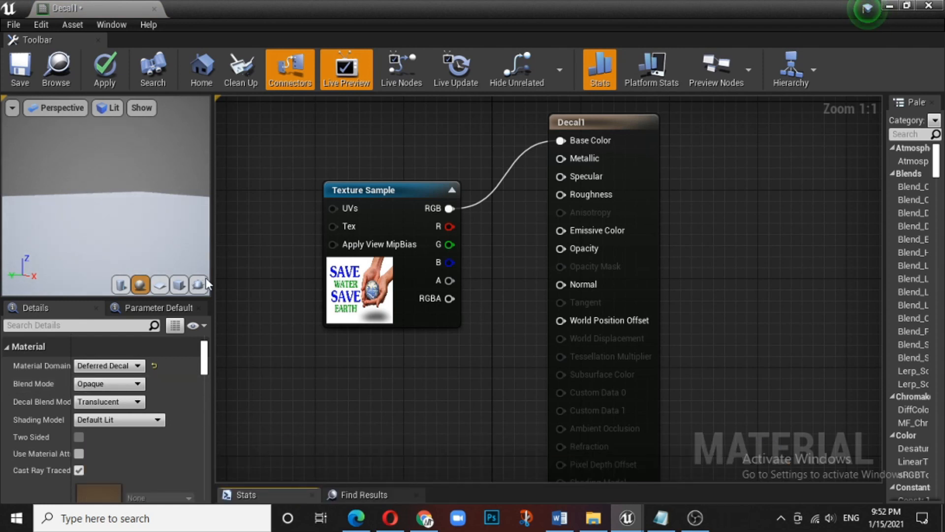
{"action": "left_click", "coordinate": [179, 285]}
{"action": "left_click_drag", "start_coordinate": [87, 205], "coordinate": [42, 200]}
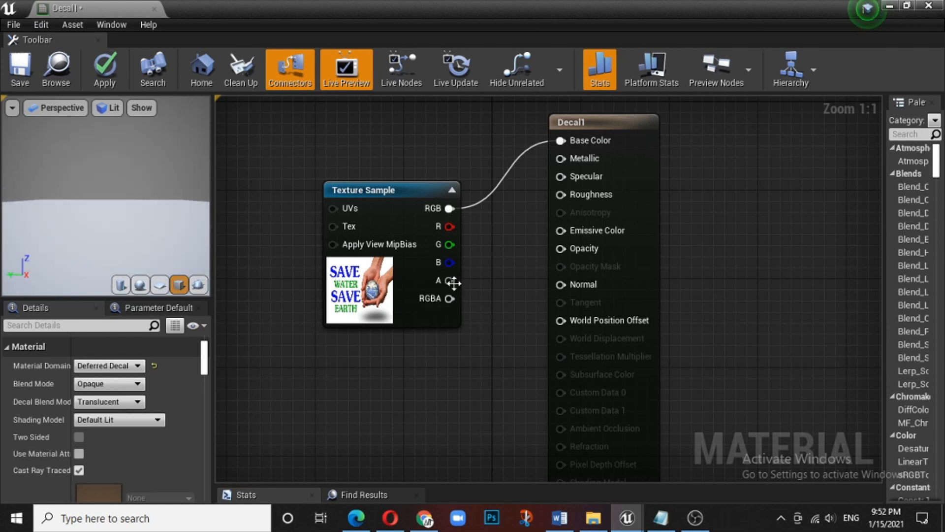
- Connect the texture's alpha output to Opacity and set the Blend Mode to Translucent
{"action": "left_click_drag", "start_coordinate": [449, 281], "coordinate": [565, 250]}
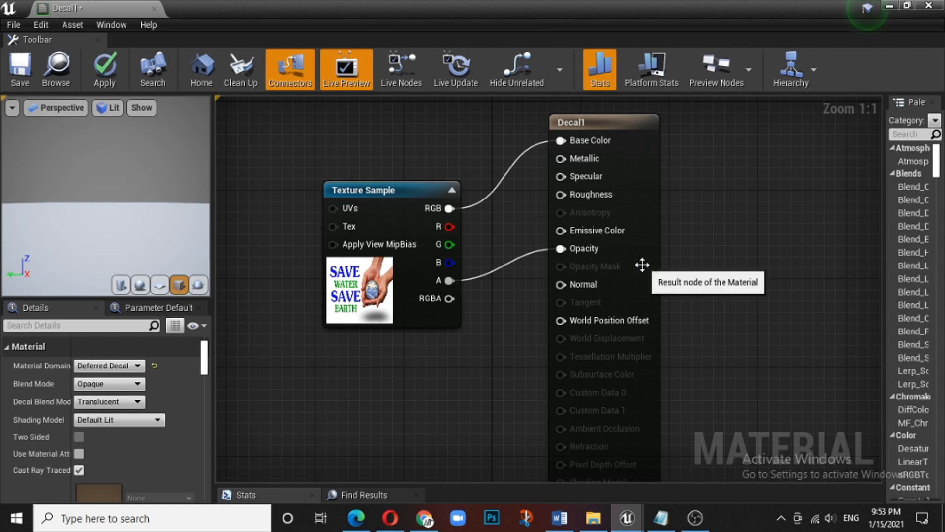
{"action": "left_click", "coordinate": [119, 384]}
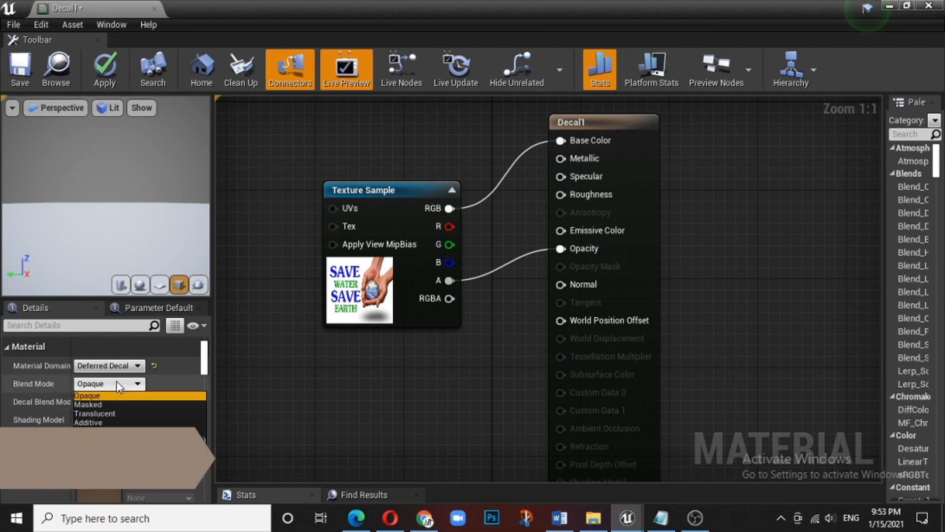
{"action": "left_click", "coordinate": [119, 413]}
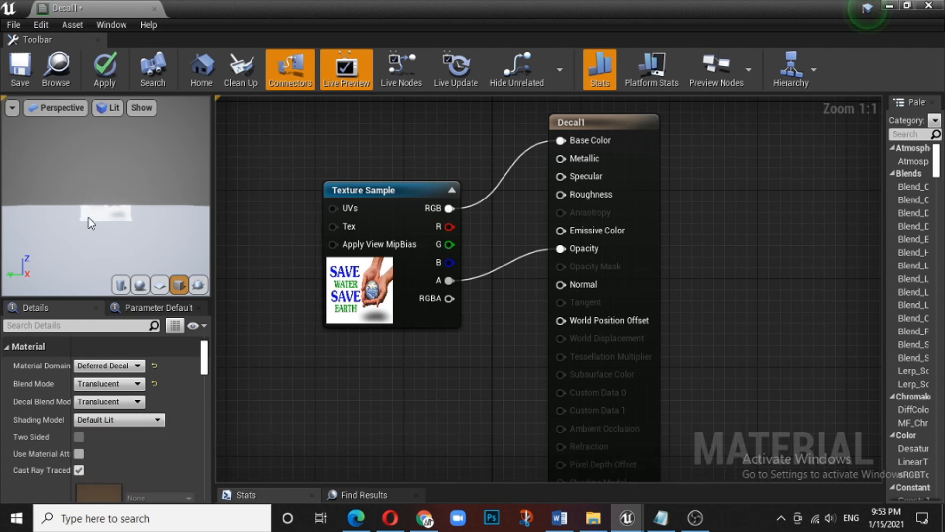
- Save the Decal1 material and dock its editor alongside the FirstPersonExampleMap level
{"action": "mouse_move", "coordinate": [96, 250]}
{"action": "left_mouse_down"}
{"action": "mouse_move", "coordinate": [97, 237]}
{"action": "mouse_move", "coordinate": [101, 276]}
{"action": "mouse_move", "coordinate": [111, 284]}
{"action": "mouse_move", "coordinate": [157, 279]}
{"action": "mouse_move", "coordinate": [111, 261]}
{"action": "left_mouse_up"}
{"action": "left_click", "coordinate": [20, 68]}
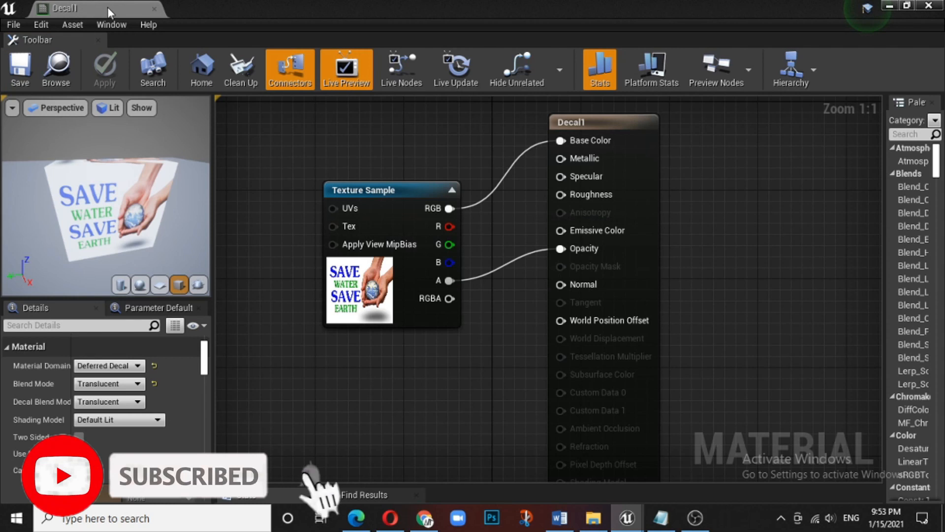
{"action": "left_click_drag", "start_coordinate": [225, 28], "coordinate": [245, 8]}
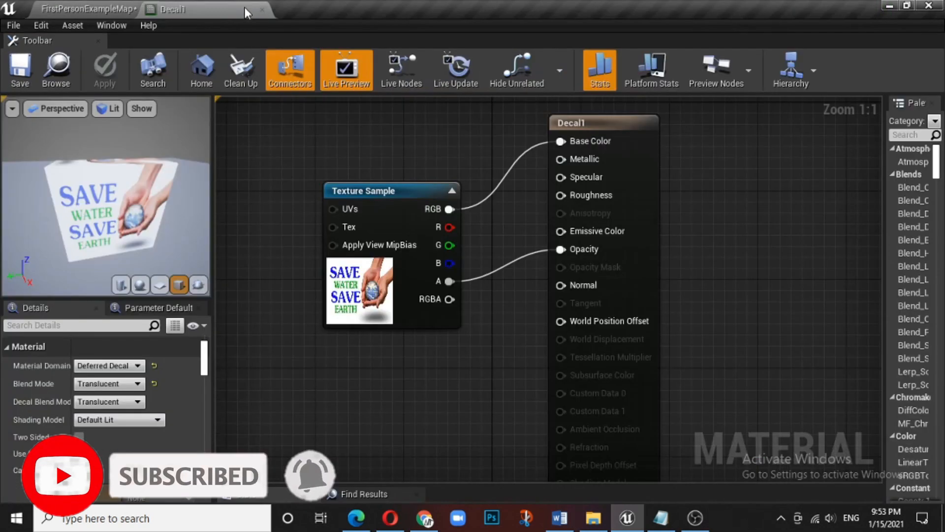
- Return to the FirstPersonExampleMap level and delete the spark poster decal from the concrete wall
{"action": "left_click", "coordinate": [65, 1]}
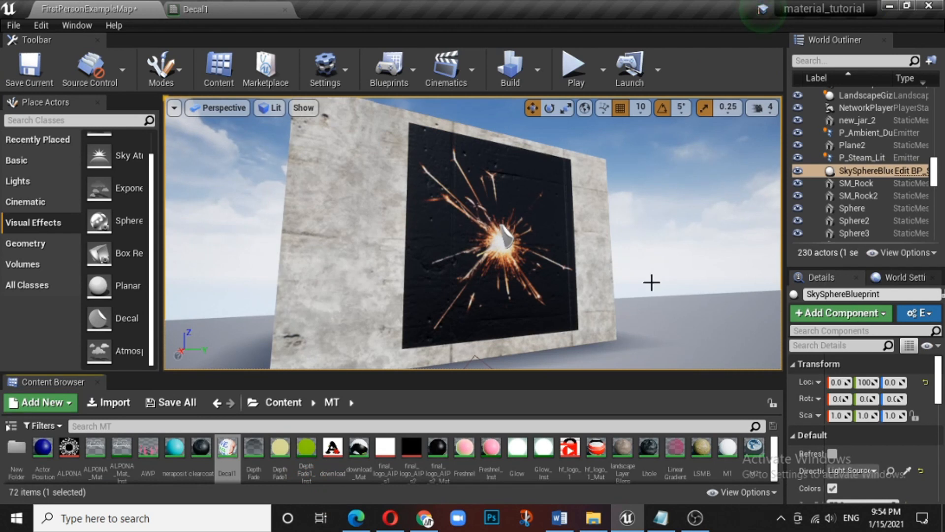
{"action": "mouse_move", "coordinate": [651, 282]}
{"action": "right_mouse_down"}
{"action": "mouse_move", "coordinate": [699, 286]}
{"action": "mouse_move", "coordinate": [605, 282]}
{"action": "mouse_move", "coordinate": [588, 268]}
{"action": "mouse_move", "coordinate": [652, 282]}
{"action": "right_mouse_up"}
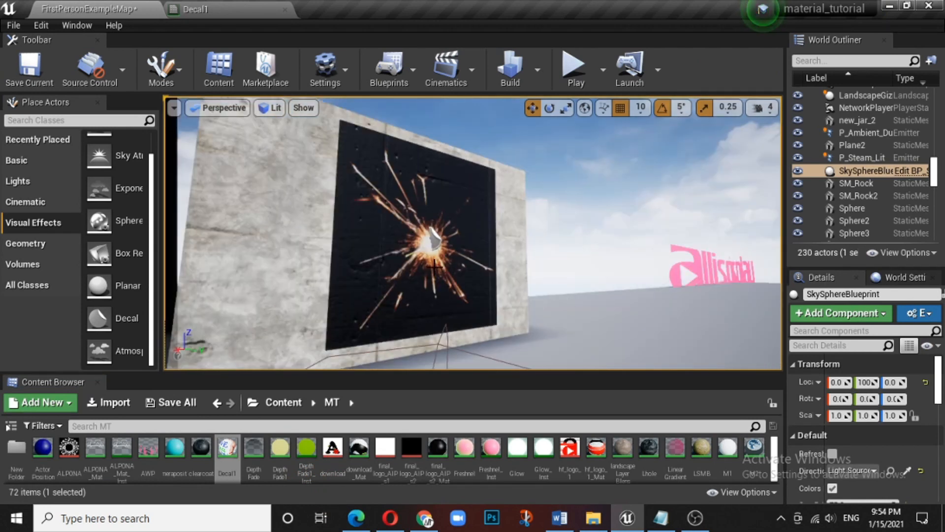
{"action": "left_click", "coordinate": [432, 234]}
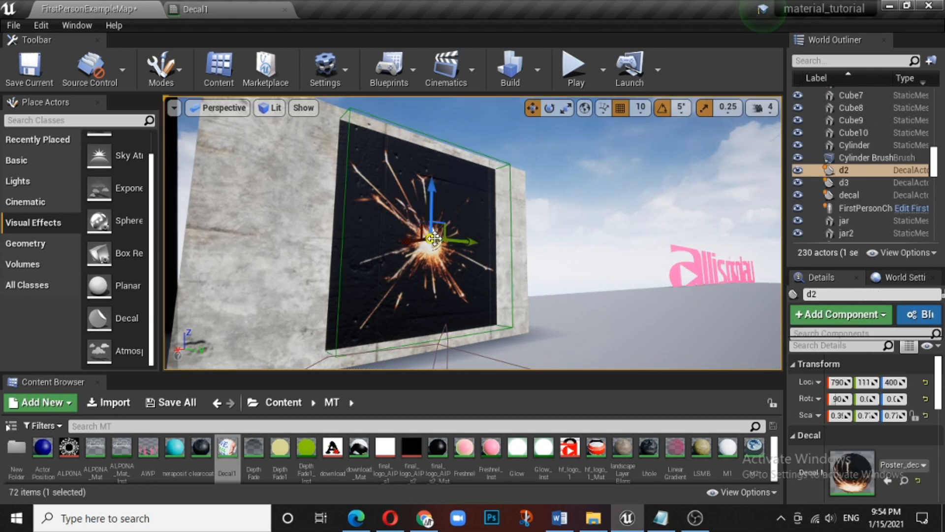
{"action": "key", "text": "Delete"}
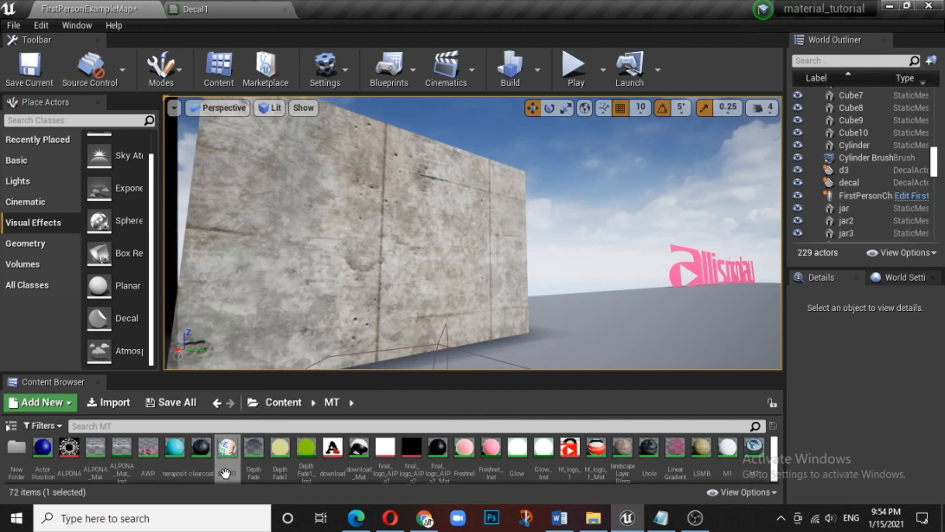
- Try to apply the Decal1 material directly to the concrete wall, and undo the assignment
{"action": "left_click_drag", "start_coordinate": [227, 447], "coordinate": [453, 252]}
{"action": "key", "text": "ctrl+z"}
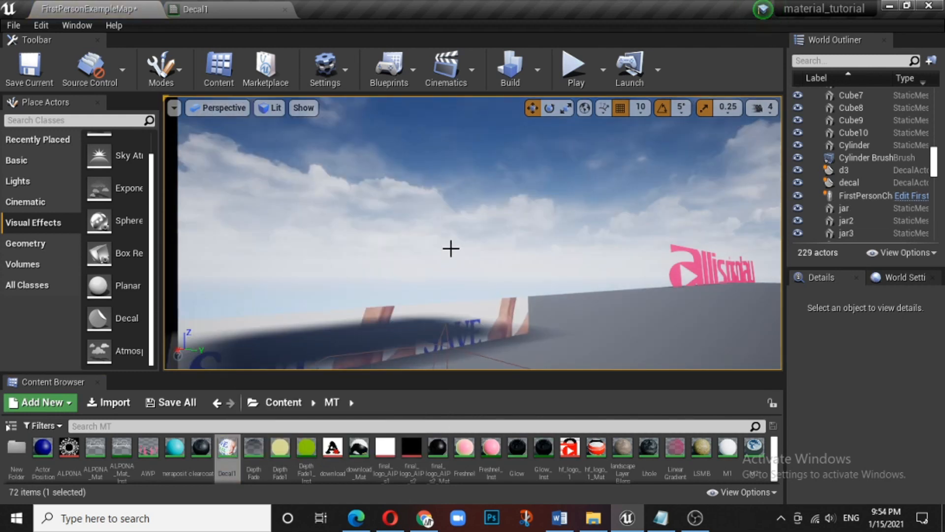
{"action": "mouse_move", "coordinate": [420, 257]}
{"action": "right_mouse_down"}
{"action": "mouse_move", "coordinate": [386, 267]}
{"action": "mouse_move", "coordinate": [418, 246]}
{"action": "mouse_move", "coordinate": [451, 268]}
{"action": "mouse_move", "coordinate": [424, 270]}
{"action": "mouse_move", "coordinate": [433, 268]}
{"action": "right_mouse_up"}
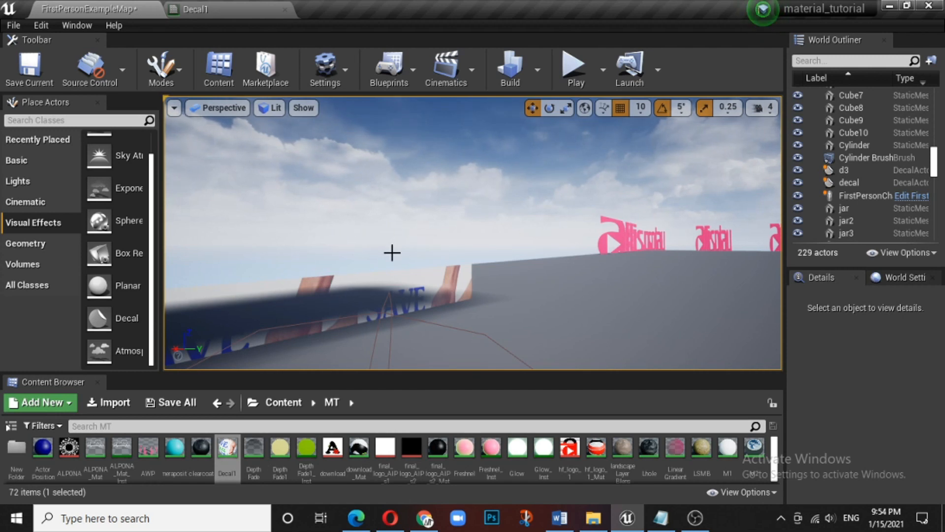
{"action": "key", "text": "ctrl+z"}
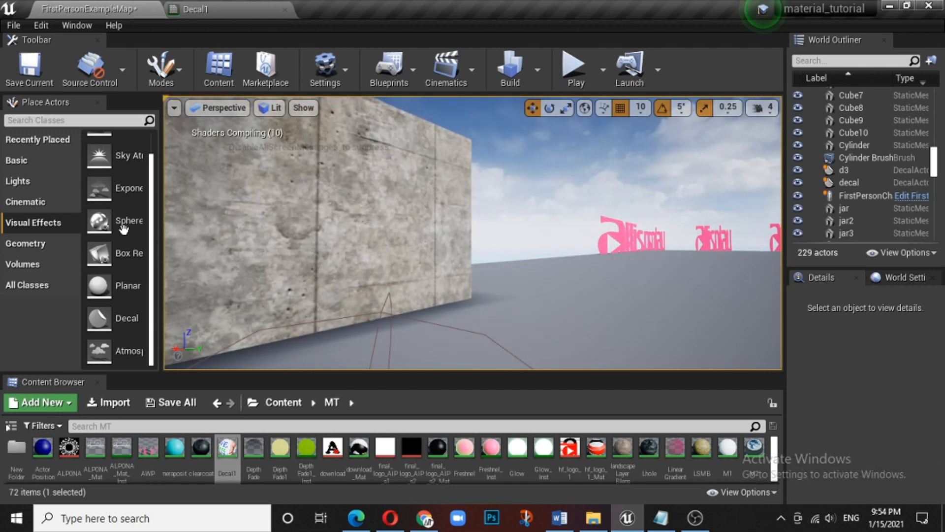
- Place a Decal actor from the Visual Effects category on the floor beside the concrete wall
{"action": "left_click", "coordinate": [26, 237]}
{"action": "left_click", "coordinate": [25, 168]}
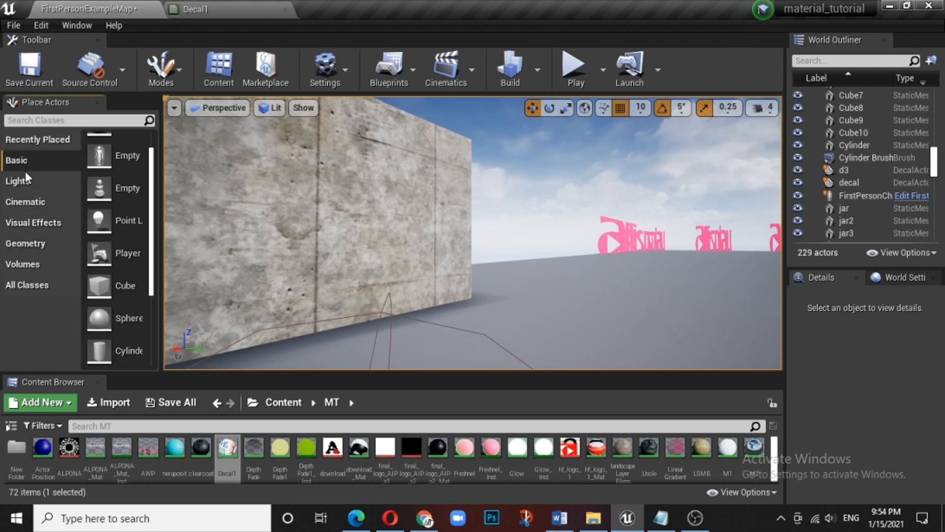
{"action": "left_click", "coordinate": [24, 220]}
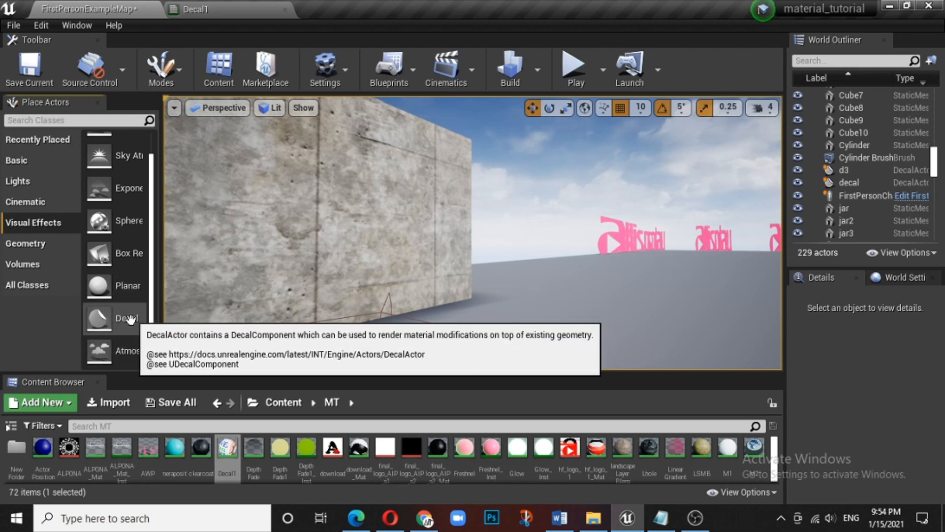
{"action": "left_click_drag", "start_coordinate": [113, 326], "coordinate": [613, 306]}
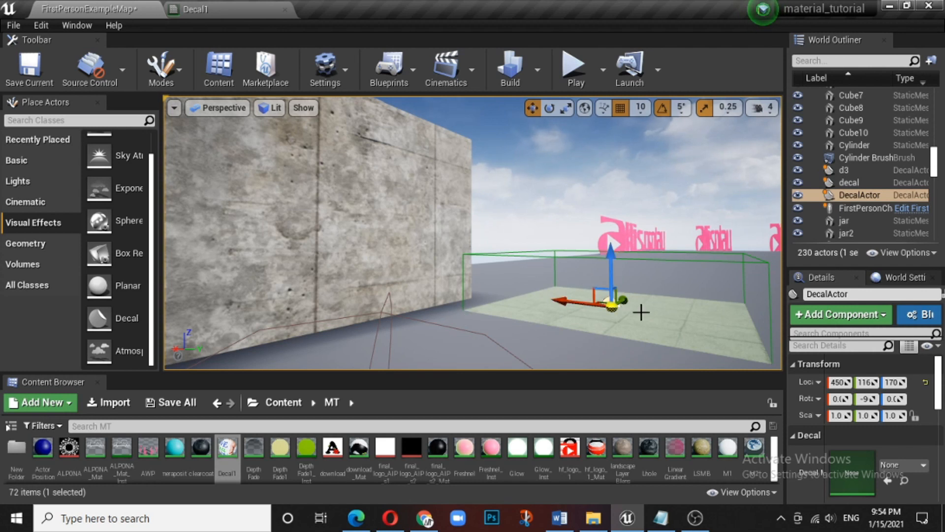
- Raise the decal actor above the floor beside the concrete wall to a Z location of 270
{"action": "right_click_drag", "start_coordinate": [585, 307], "coordinate": [553, 321]}
{"action": "left_click_drag", "start_coordinate": [679, 235], "coordinate": [678, 211]}
{"action": "left_click_drag", "start_coordinate": [679, 200], "coordinate": [679, 191]}
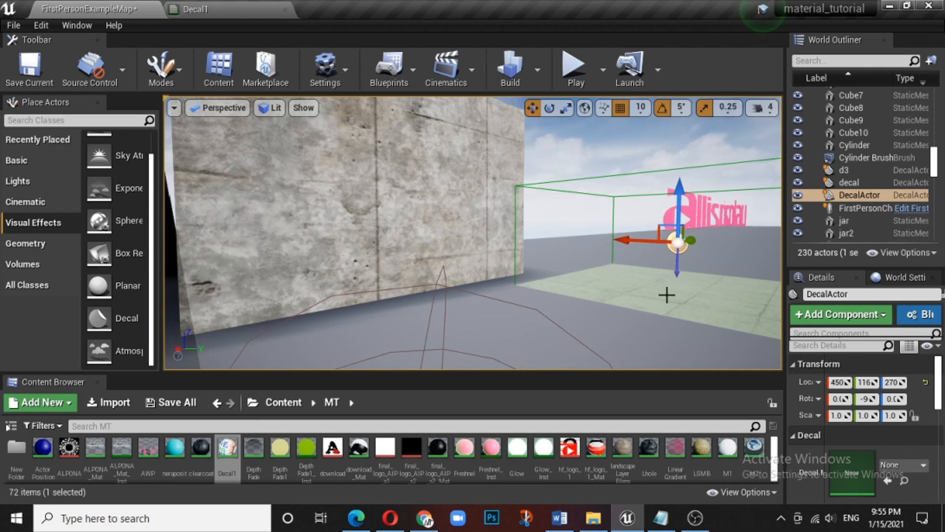
- Assign the Decal1 material to the decal actor
{"action": "right_click_drag", "start_coordinate": [717, 309], "coordinate": [660, 361]}
{"action": "key", "text": "w"}
{"action": "key", "text": "d"}
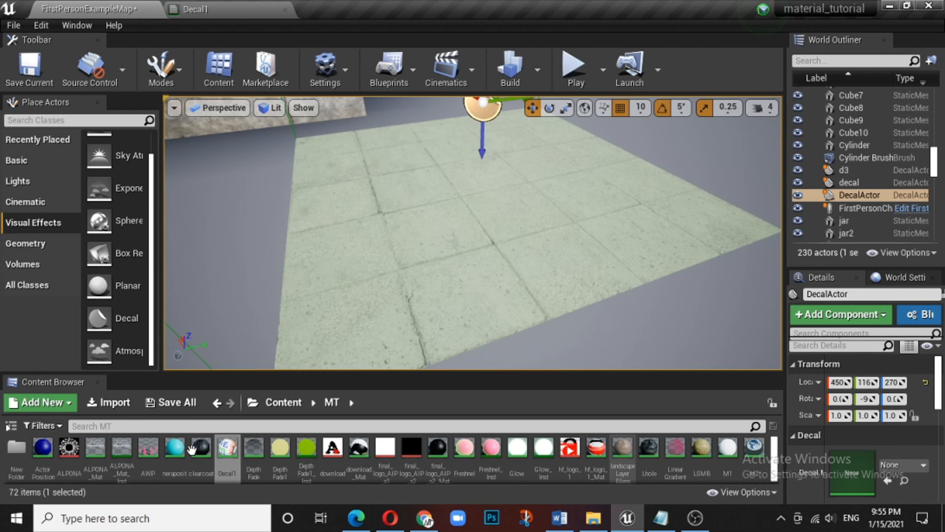
{"action": "left_click", "coordinate": [228, 448]}
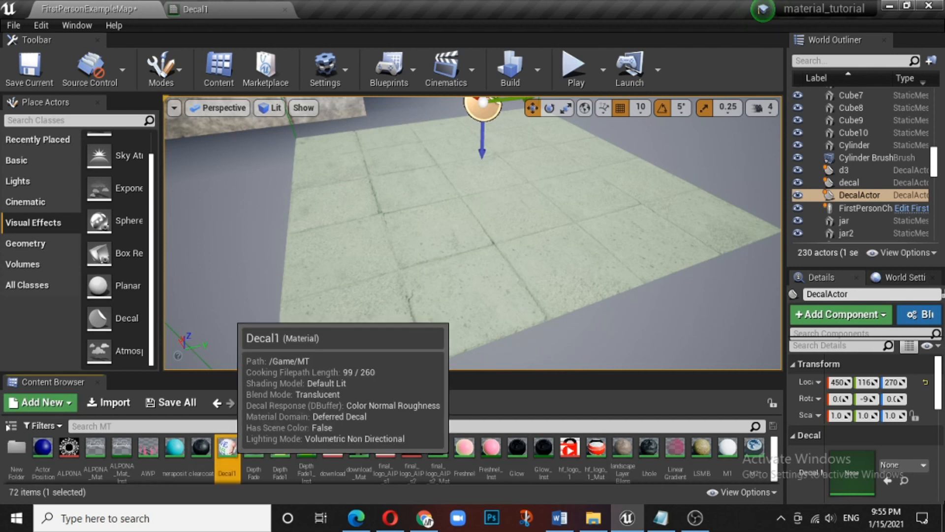
{"action": "left_click", "coordinate": [891, 480]}
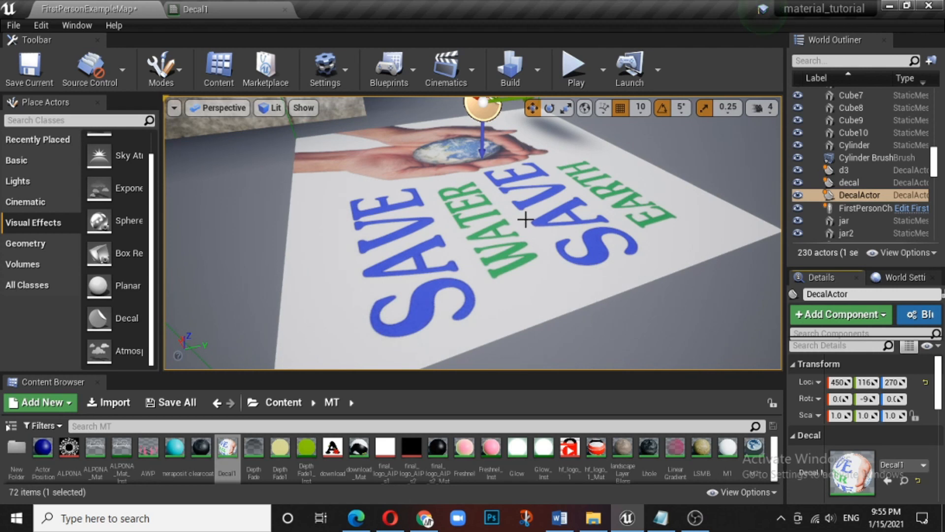
- Lower the decal actor to a Z location of 220 and enlarge its Y and Z scale to about 1.27
{"action": "scroll", "coordinate": [513, 213], "scroll_direction": "down", "scroll_amount": 5}
{"action": "left_click_drag", "start_coordinate": [477, 121], "coordinate": [495, 133]}
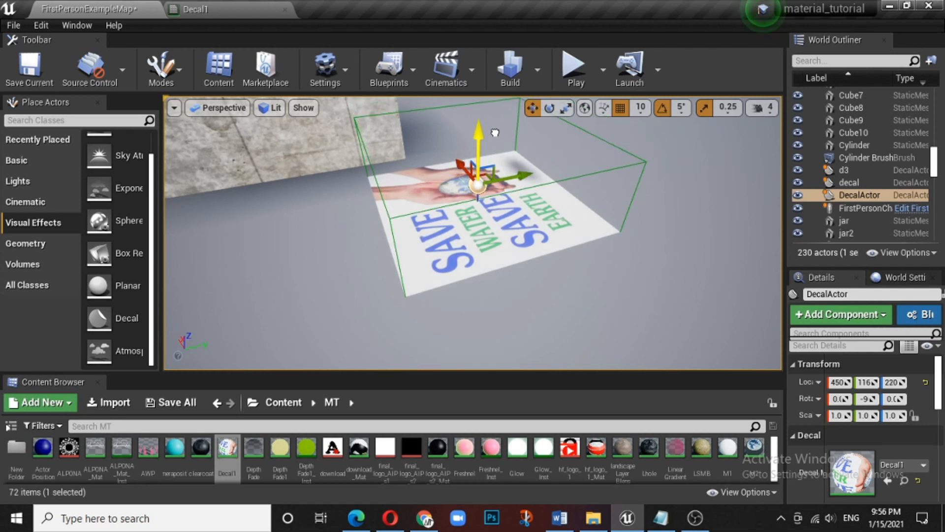
{"action": "left_click", "coordinate": [566, 107]}
{"action": "left_click_drag", "start_coordinate": [518, 175], "coordinate": [534, 172]}
{"action": "left_click_drag", "start_coordinate": [461, 165], "coordinate": [457, 146]}
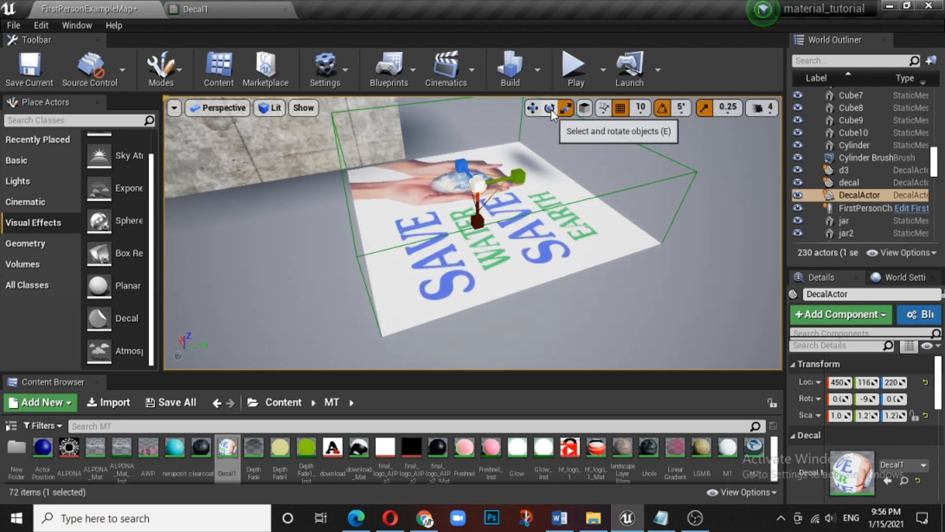
- Turn the decal 90 degrees on the floor and move it in front of the concrete wall at an X location of 670
{"action": "left_click", "coordinate": [550, 108]}
{"action": "left_click_drag", "start_coordinate": [455, 229], "coordinate": [76, 100]}
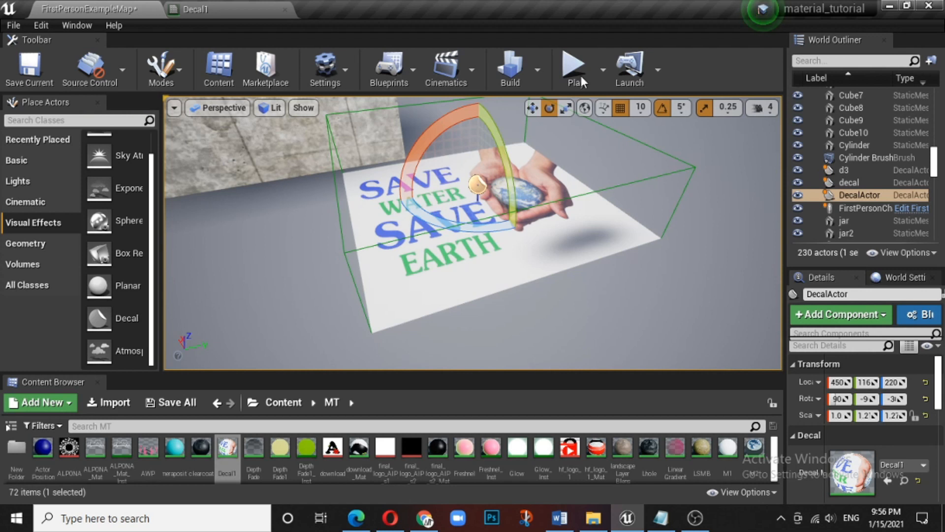
{"action": "left_click", "coordinate": [531, 109]}
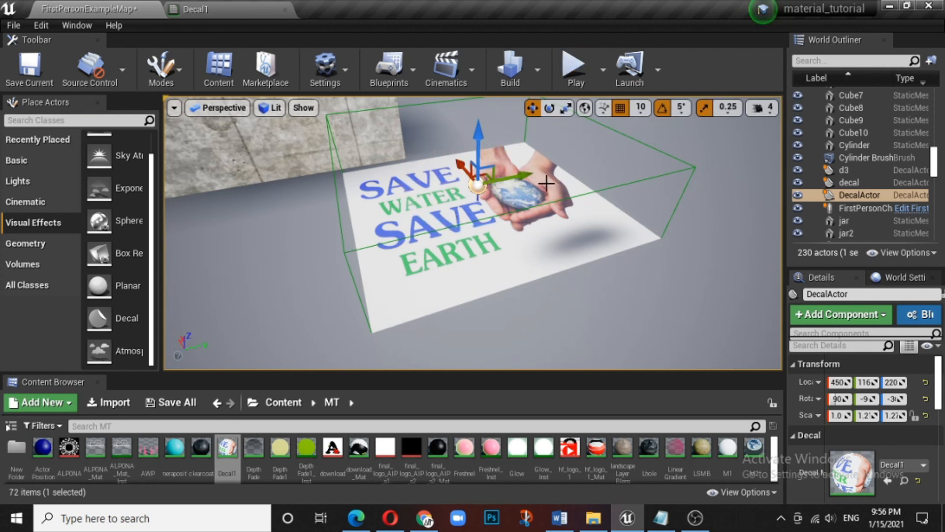
{"action": "left_click_drag", "start_coordinate": [527, 176], "coordinate": [334, 198]}
{"action": "right_click_drag", "start_coordinate": [404, 222], "coordinate": [320, 214]}
{"action": "scroll", "coordinate": [404, 222], "scroll_direction": "up", "scroll_amount": 5}
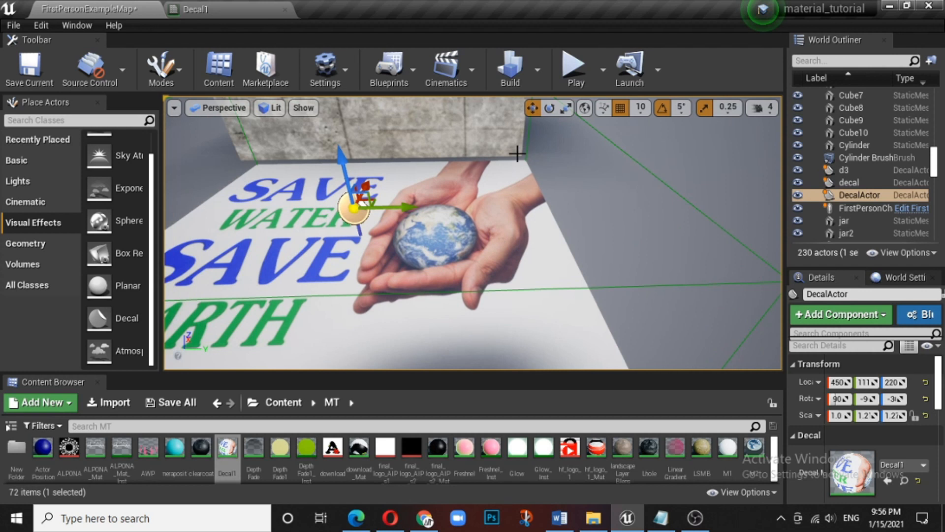
{"action": "left_click_drag", "start_coordinate": [367, 184], "coordinate": [382, 152]}
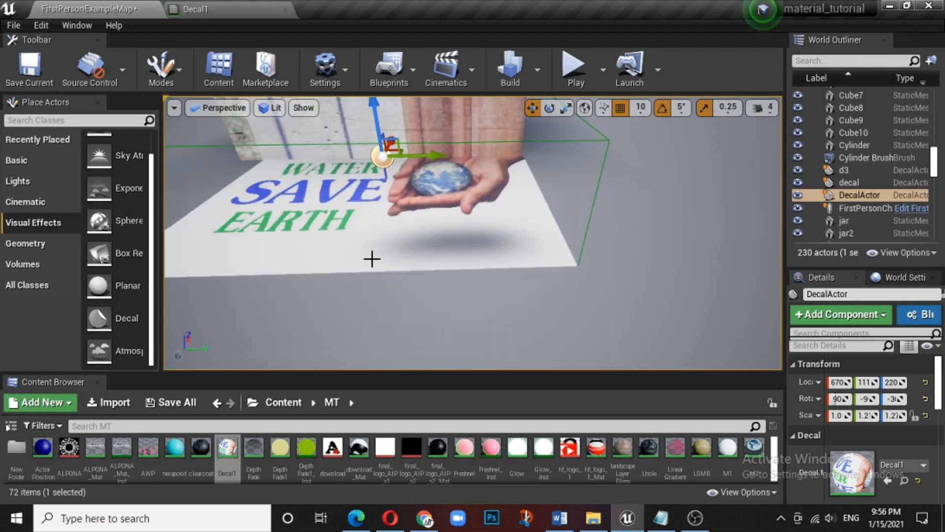
{"action": "right_click_drag", "start_coordinate": [391, 260], "coordinate": [394, 235]}
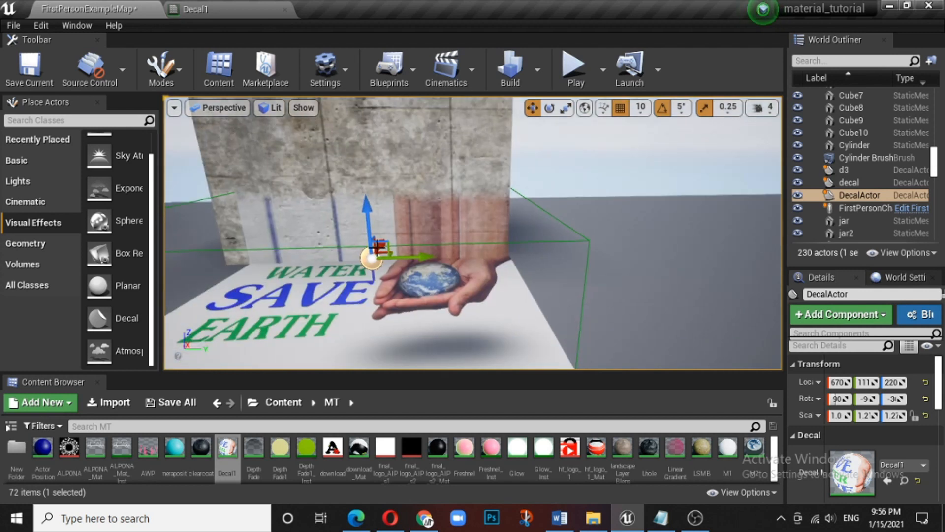
{"action": "left_click_drag", "start_coordinate": [422, 258], "coordinate": [411, 257]}
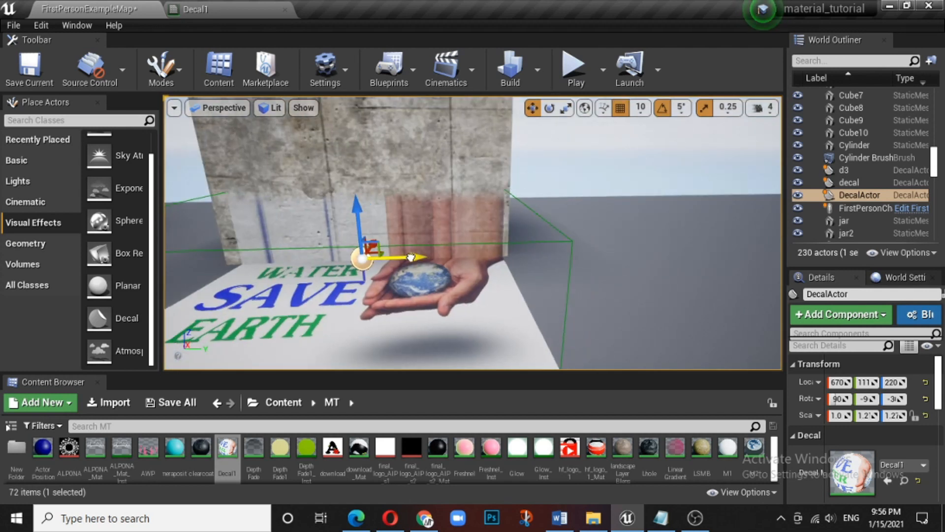
- Raise the decal actor to a Z location of 280 and tilt it 90 degrees so that it projects onto the concrete wall
{"action": "left_click", "coordinate": [549, 113]}
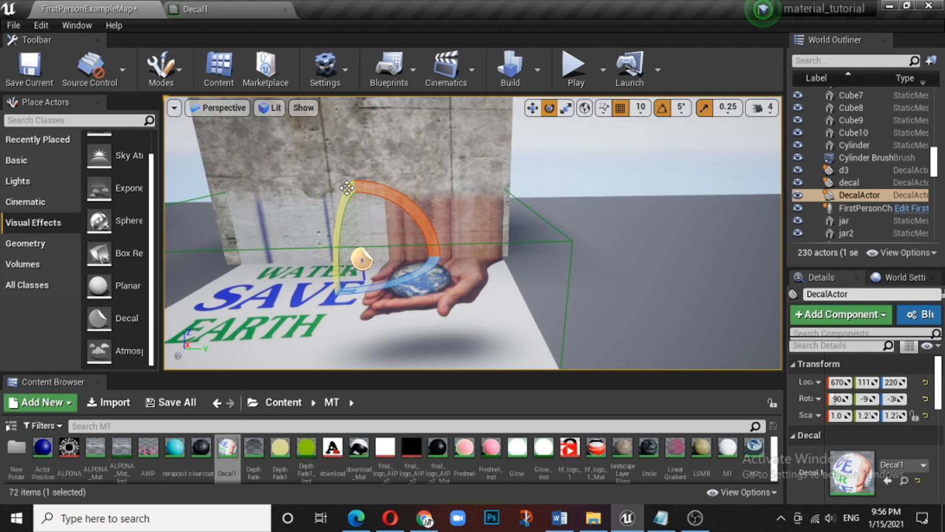
{"action": "left_click", "coordinate": [532, 108]}
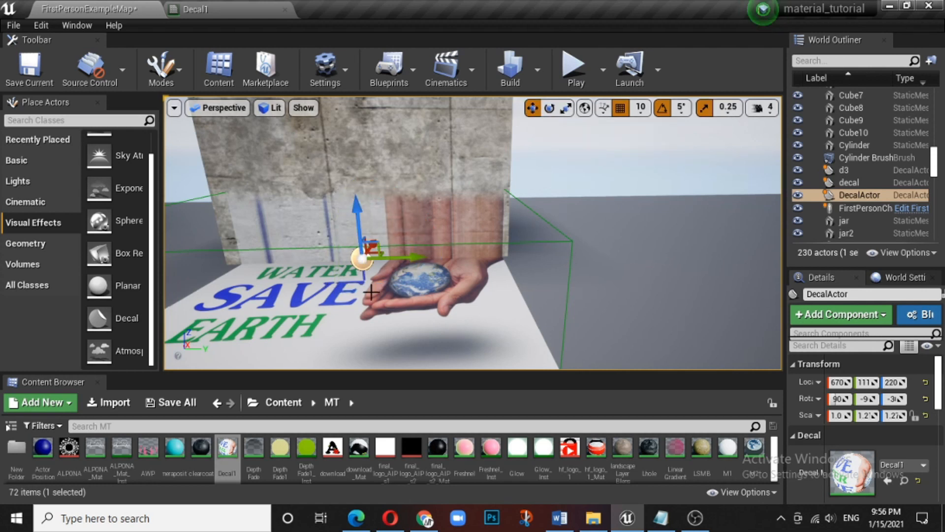
{"action": "left_click_drag", "start_coordinate": [358, 212], "coordinate": [357, 180]}
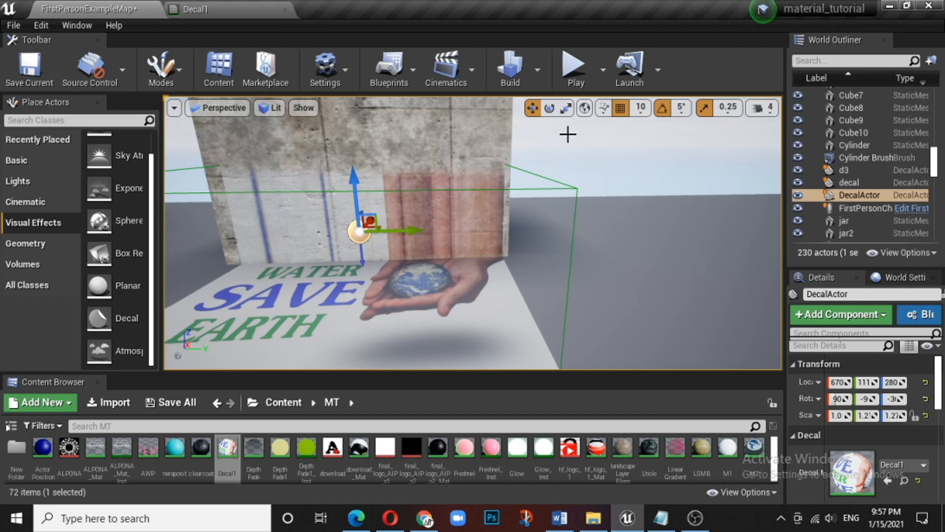
{"action": "left_click", "coordinate": [552, 113]}
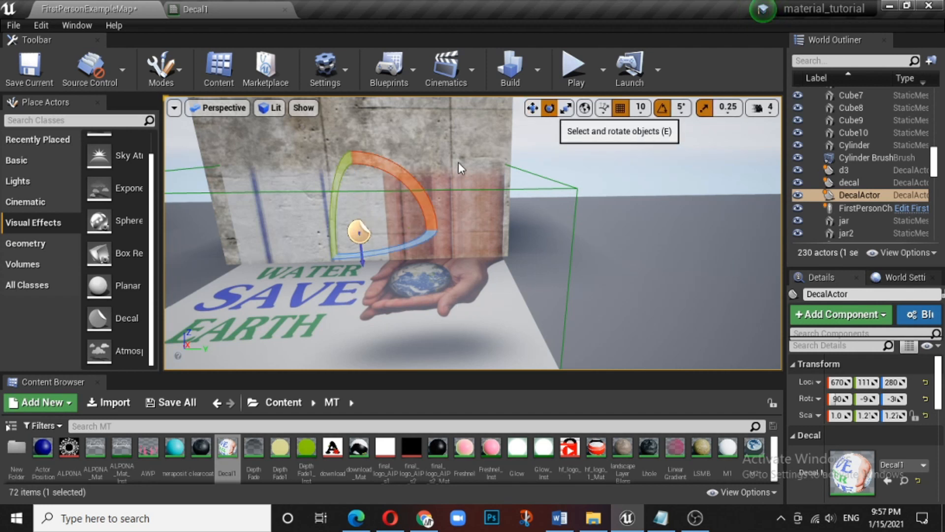
{"action": "left_click_drag", "start_coordinate": [383, 170], "coordinate": [348, 120]}
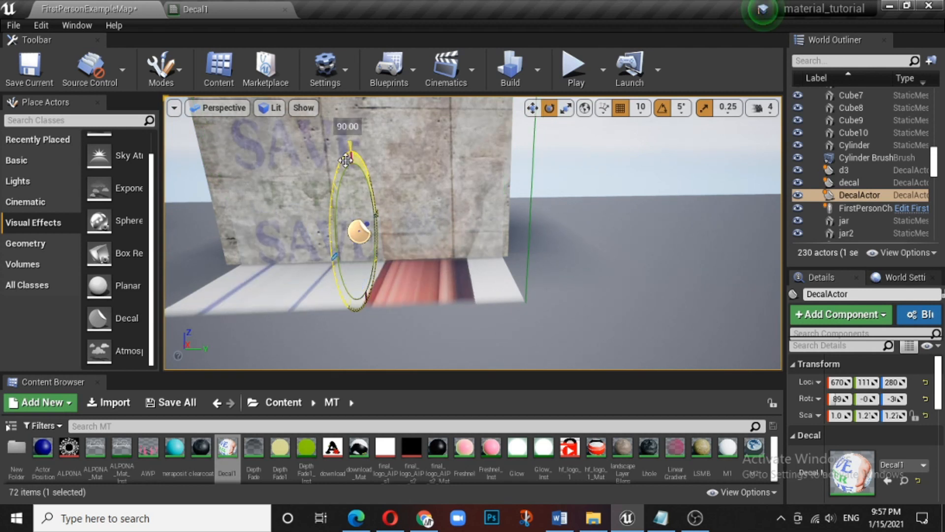
{"action": "left_click_drag", "start_coordinate": [345, 160], "coordinate": [345, 160]}
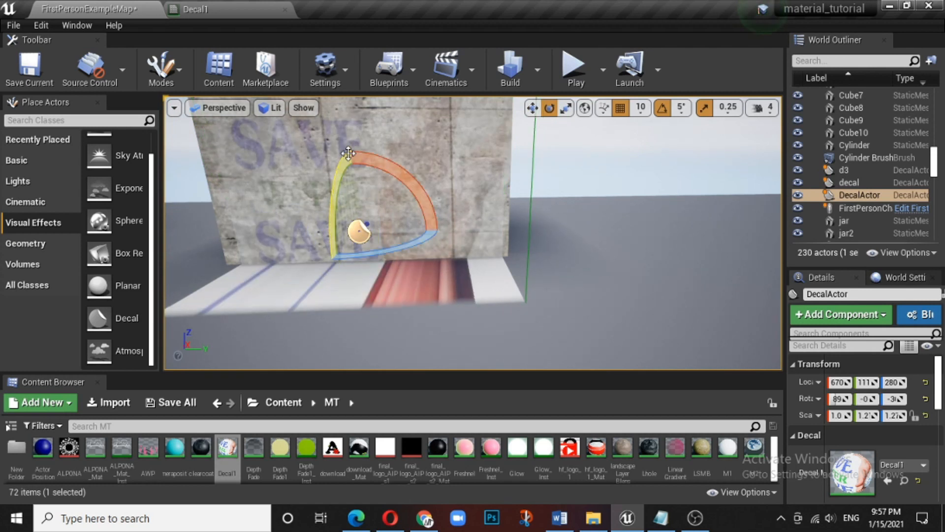
- Move the decal actor up and into the concrete wall, to X 800 and Z 370
{"action": "left_click", "coordinate": [532, 110]}
{"action": "left_click_drag", "start_coordinate": [375, 216], "coordinate": [371, 181]}
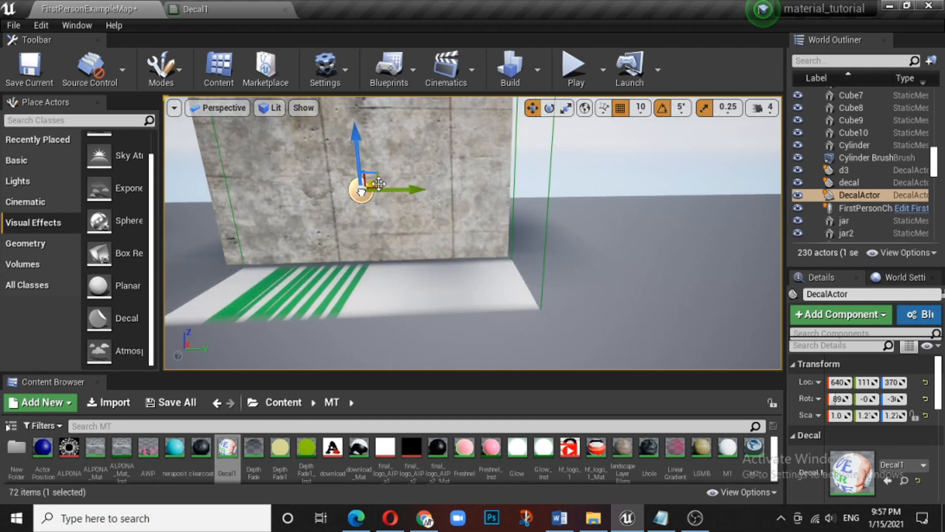
{"action": "right_click_drag", "start_coordinate": [372, 181], "coordinate": [616, 188]}
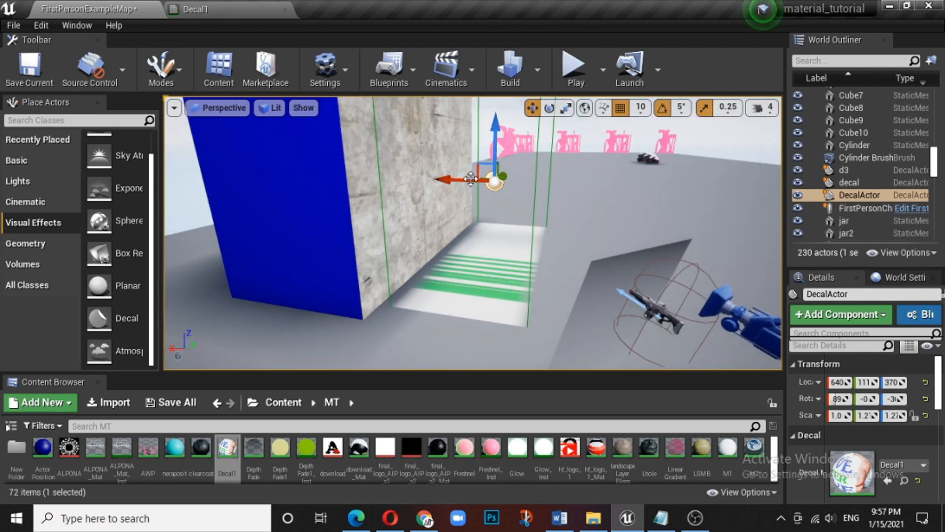
{"action": "left_click_drag", "start_coordinate": [452, 178], "coordinate": [398, 176]}
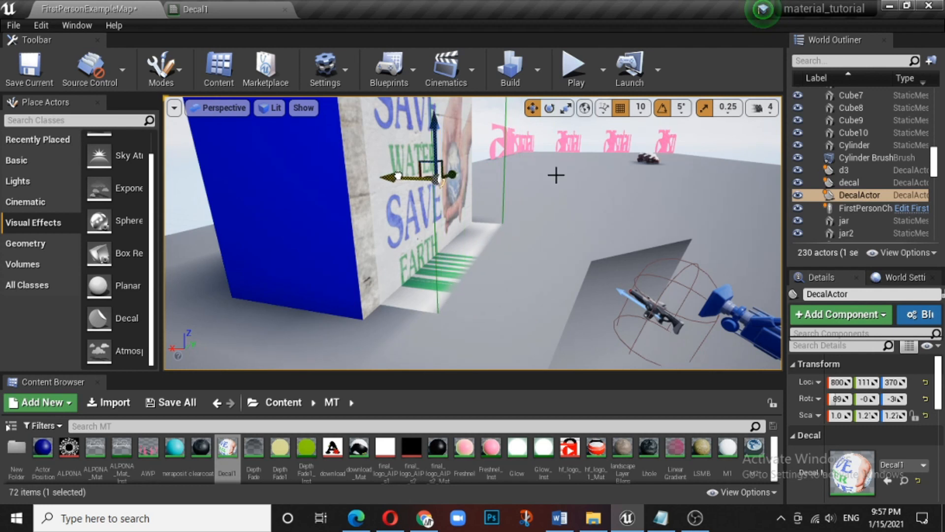
- Raise the decal to a Z location of 390 and reduce its Y and Z scale to just under 1 so it fits the wall
{"action": "key", "text": "f"}
{"action": "right_click_drag", "start_coordinate": [464, 182], "coordinate": [415, 182]}
{"action": "key", "text": "w"}
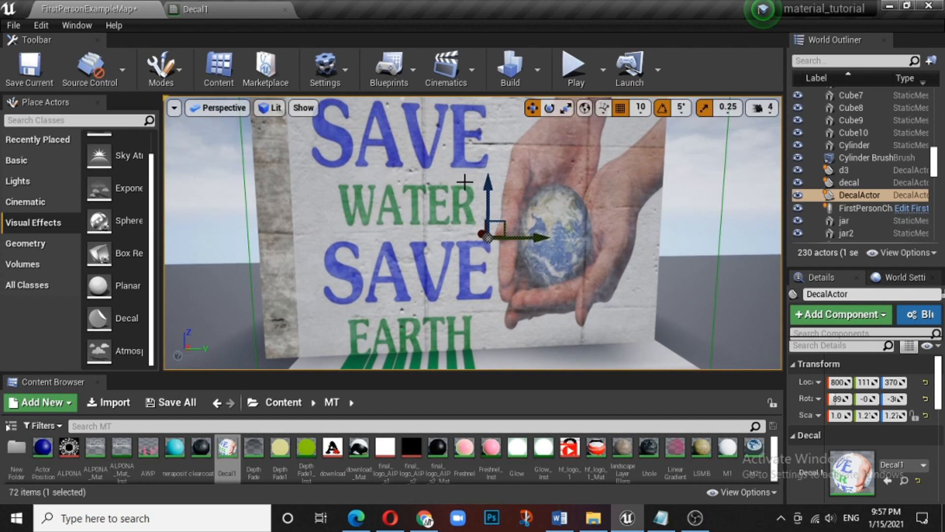
{"action": "left_click_drag", "start_coordinate": [487, 188], "coordinate": [487, 178]}
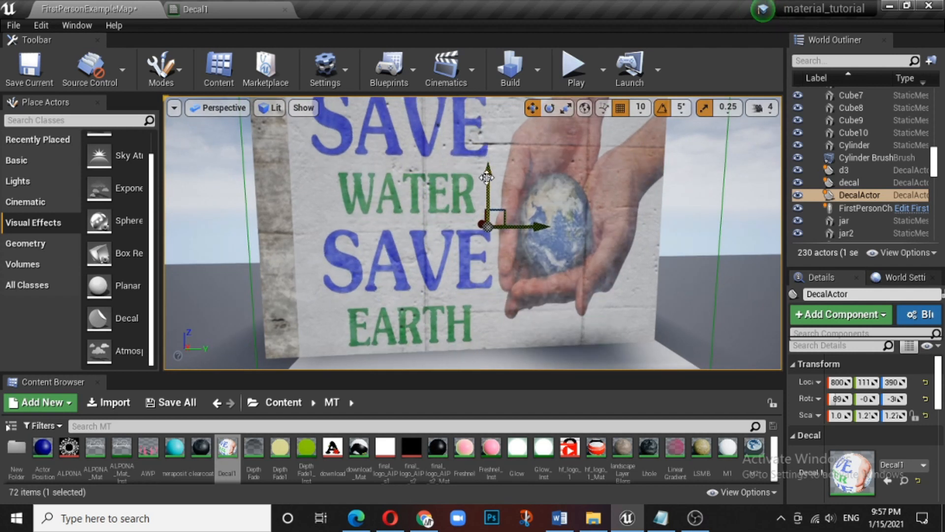
{"action": "scroll", "coordinate": [487, 178], "scroll_direction": "down", "scroll_amount": 3}
{"action": "left_click", "coordinate": [567, 108]}
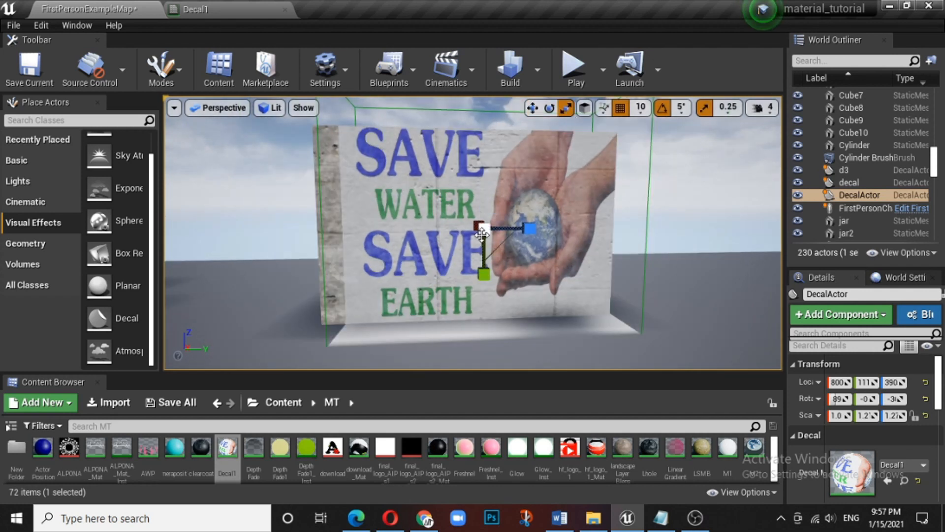
{"action": "left_click_drag", "start_coordinate": [527, 226], "coordinate": [503, 228]}
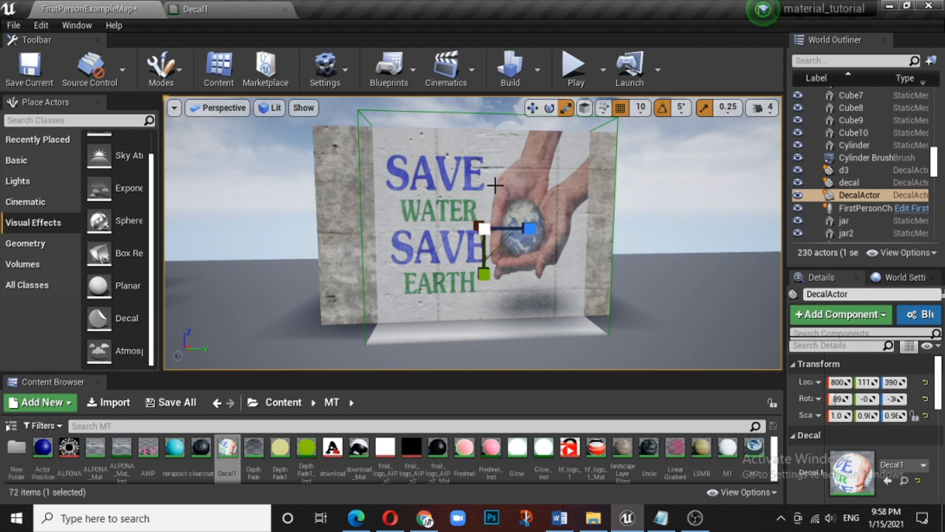
- Push the decal actor slightly deeper into the concrete wall, to an X location of 810
{"action": "scroll", "coordinate": [472, 232], "scroll_direction": "up", "scroll_amount": 4}
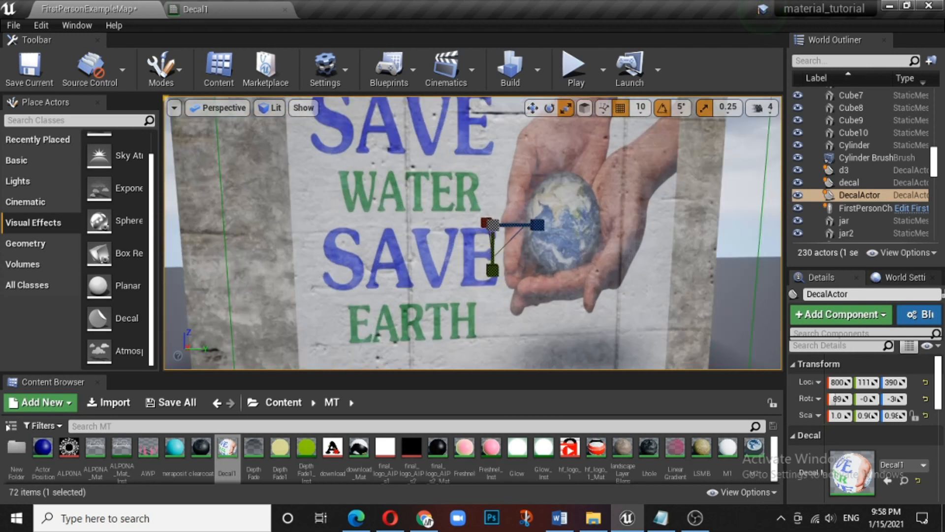
{"action": "left_click", "coordinate": [534, 108]}
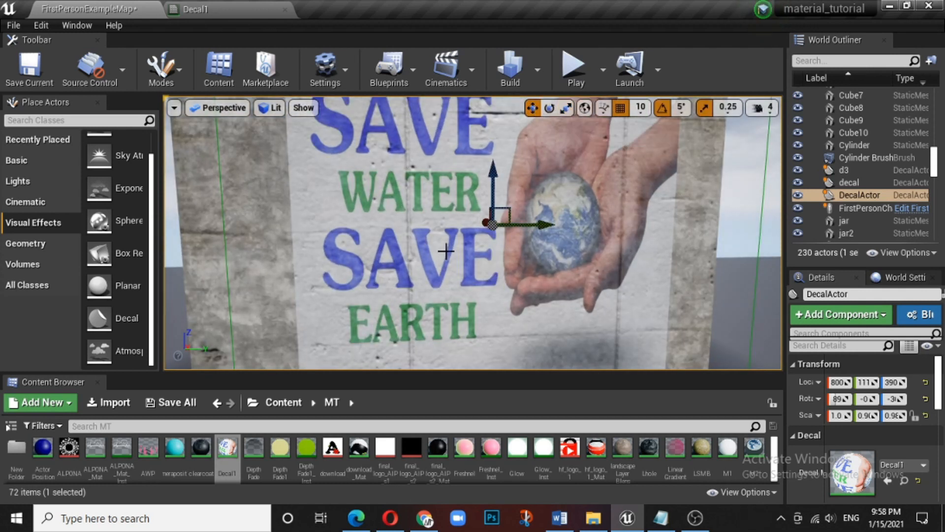
{"action": "left_click_drag", "start_coordinate": [458, 264], "coordinate": [532, 295]}
{"action": "key", "text": "a"}
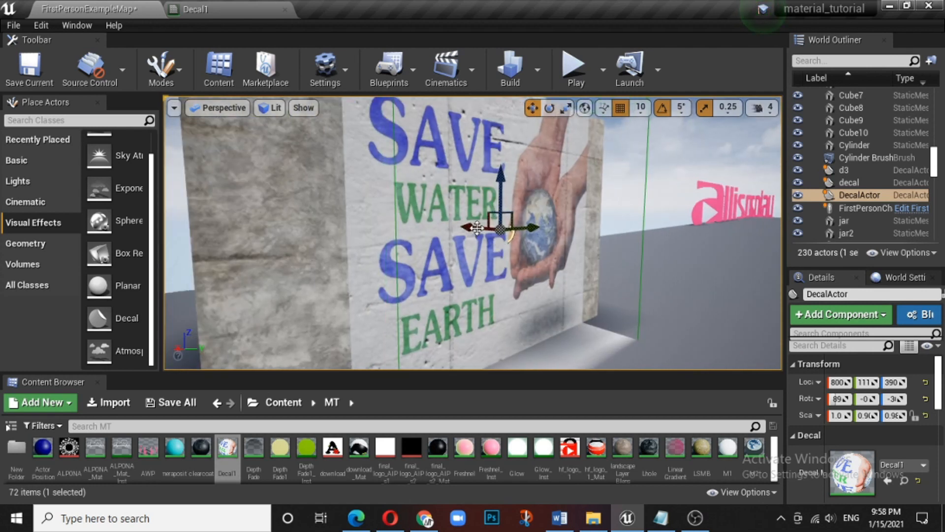
{"action": "mouse_move", "coordinate": [477, 227]}
{"action": "left_mouse_down"}
{"action": "mouse_move", "coordinate": [449, 222]}
{"action": "mouse_move", "coordinate": [514, 237]}
{"action": "mouse_move", "coordinate": [468, 229]}
{"action": "left_mouse_up"}
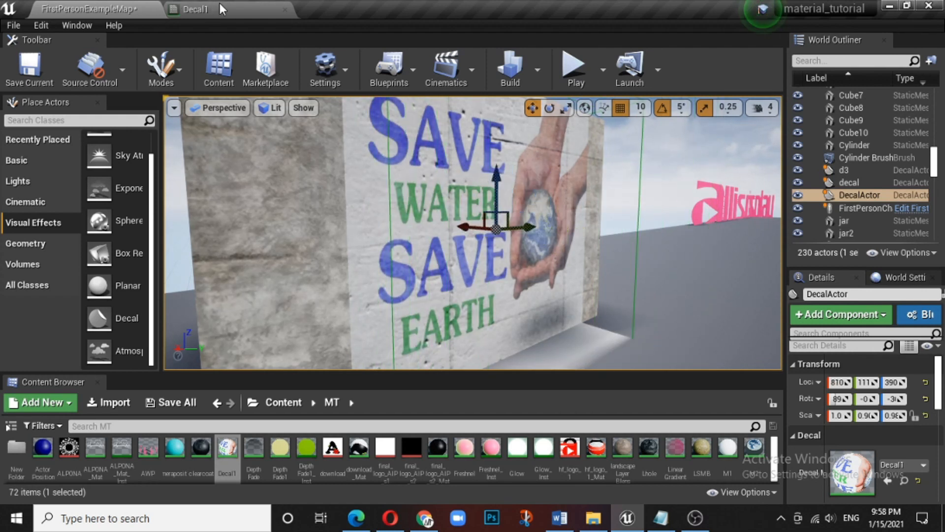
- Move the Texture Sample node slightly down in the Decal1 material graph and return to the FirstPersonExampleMap level
{"action": "left_click", "coordinate": [230, 5]}
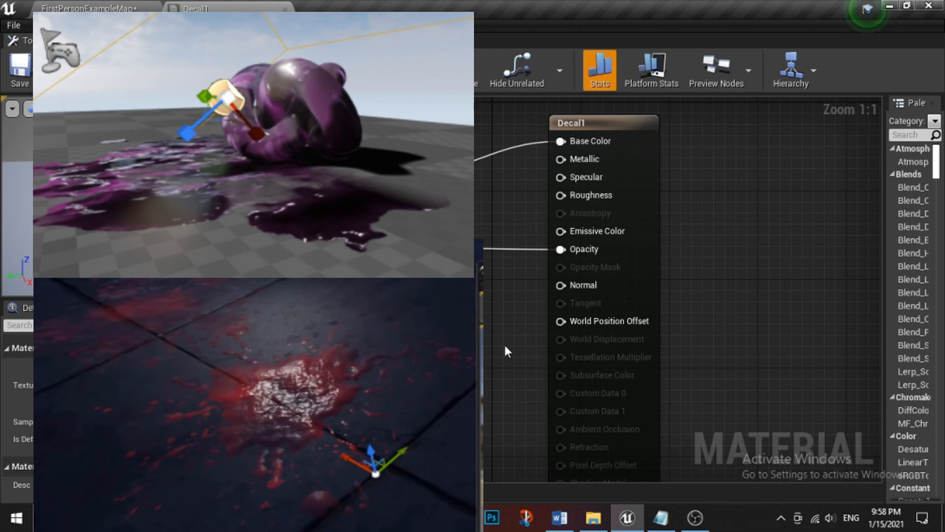
{"action": "left_click_drag", "start_coordinate": [355, 154], "coordinate": [354, 207]}
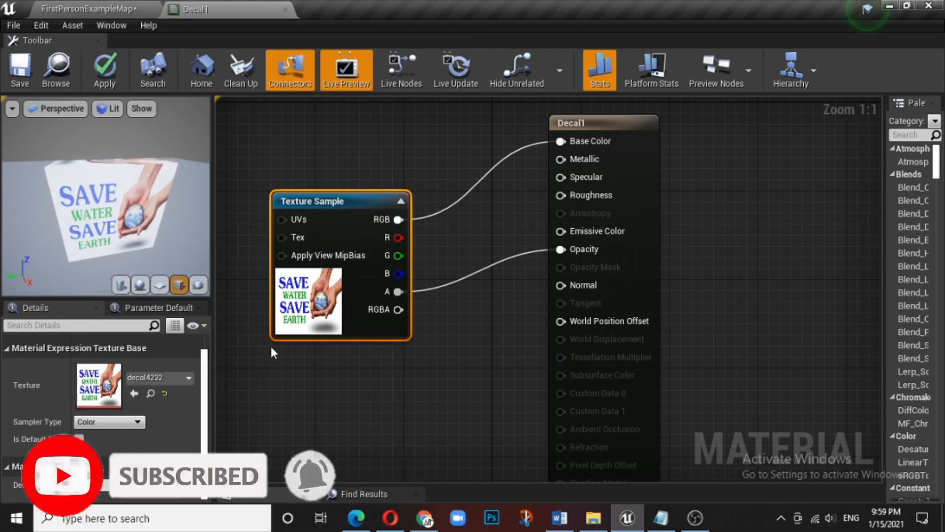
{"action": "left_click", "coordinate": [96, 4]}
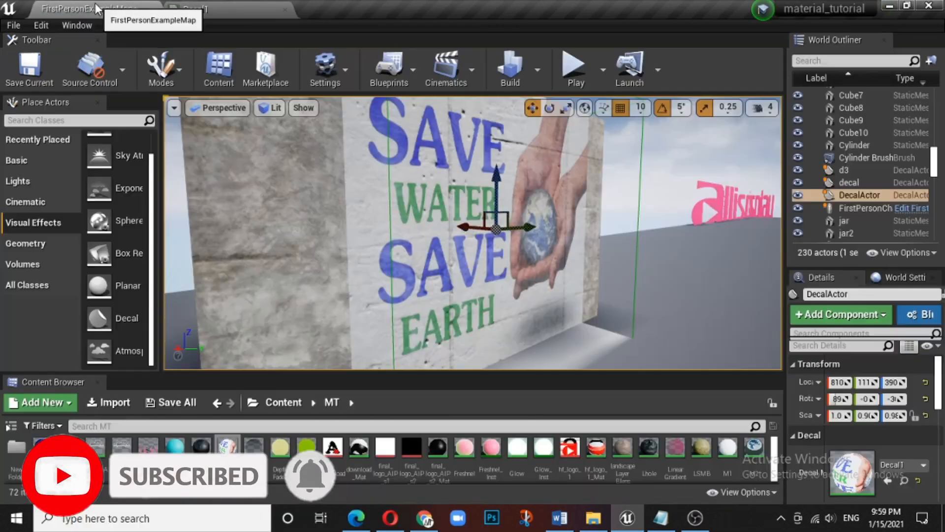
- Place a second decal actor using the Decal1 material on the floor in front of the concrete wall
{"action": "scroll", "coordinate": [676, 260], "scroll_direction": "down", "scroll_amount": 2}
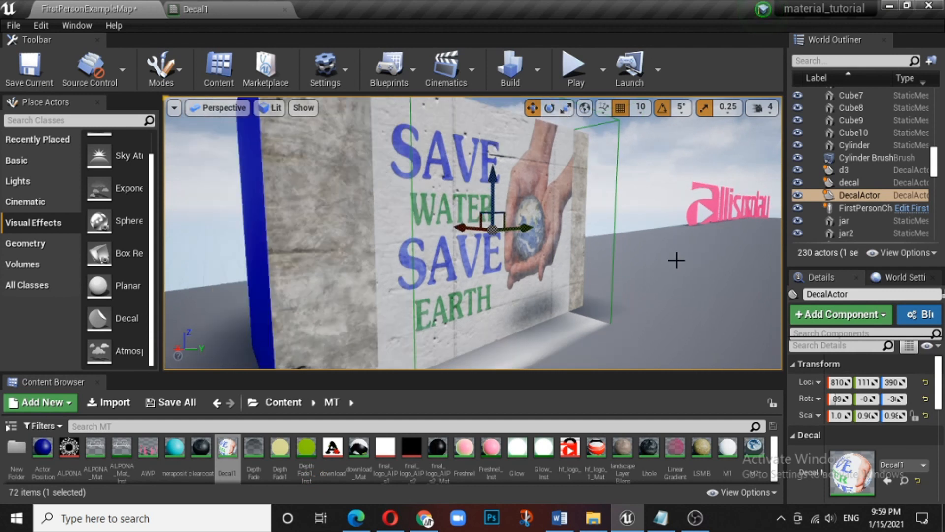
{"action": "right_click_drag", "start_coordinate": [676, 260], "coordinate": [615, 270]}
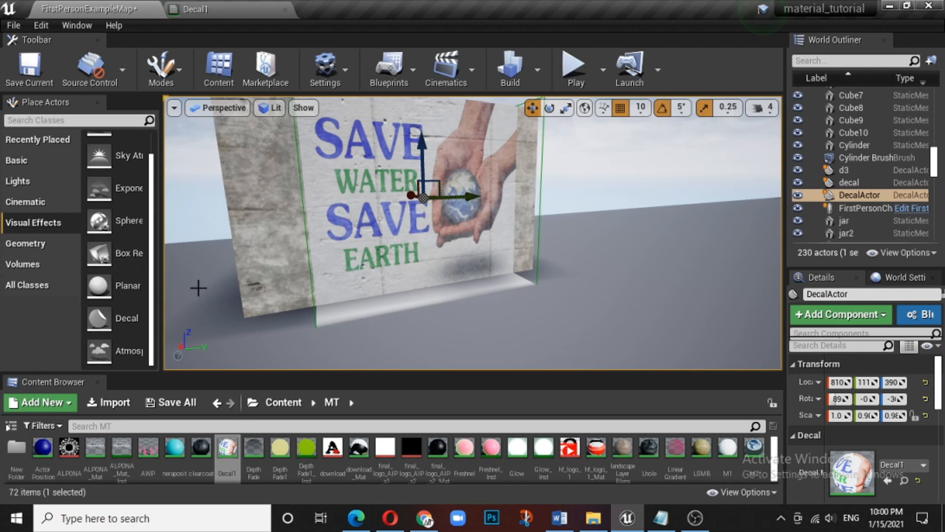
{"action": "left_click_drag", "start_coordinate": [102, 317], "coordinate": [681, 279]}
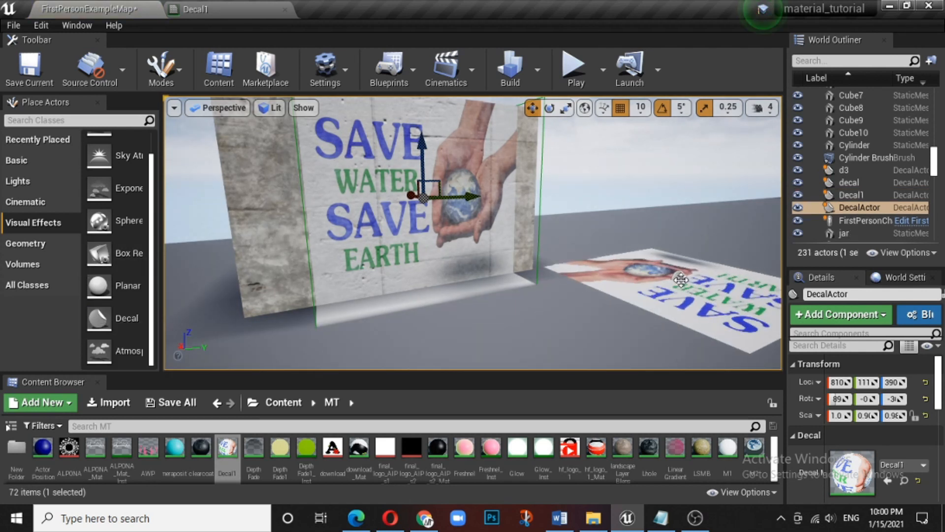
- Duplicate the Decal1 material in the MT folder as Decal2 and open the copy for editing
{"action": "left_click", "coordinate": [229, 10]}
{"action": "left_click", "coordinate": [72, 7]}
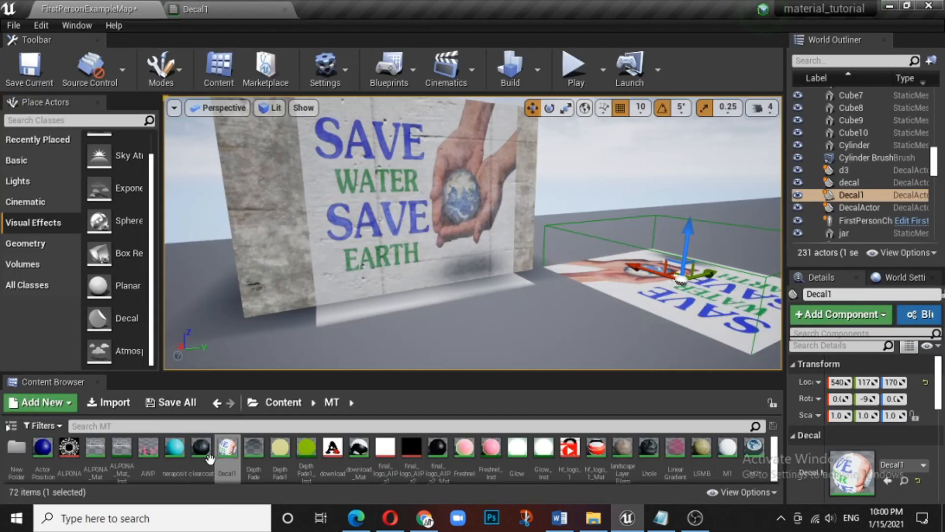
{"action": "right_click", "coordinate": [227, 449]}
{"action": "left_click", "coordinate": [307, 200]}
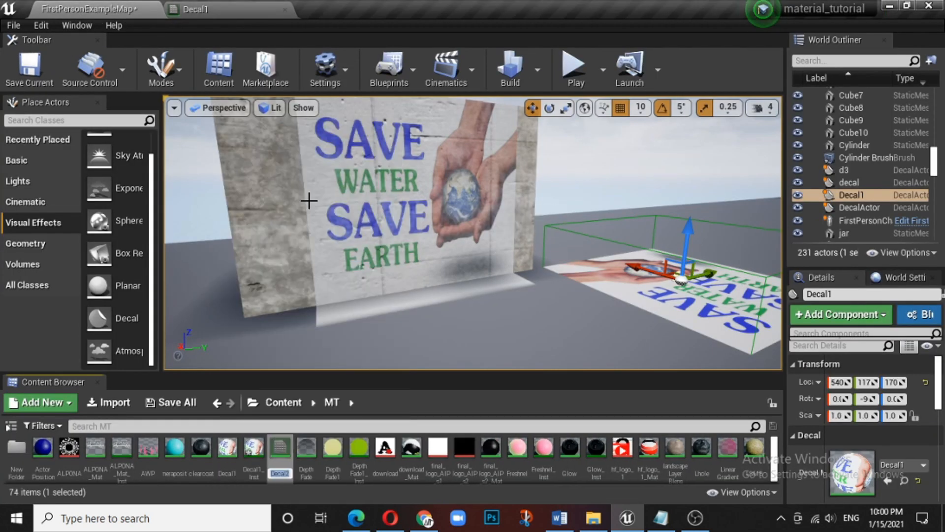
{"action": "left_click", "coordinate": [281, 452]}
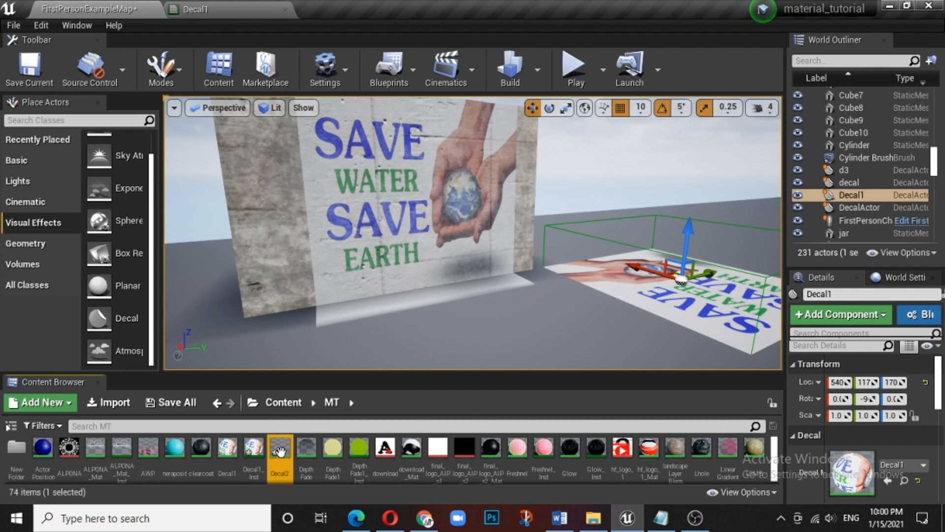
{"action": "double_click", "coordinate": [280, 452]}
- Replace the texture of Decal2's Texture Sample node with the ALPONA texture
{"action": "left_click", "coordinate": [298, 268]}
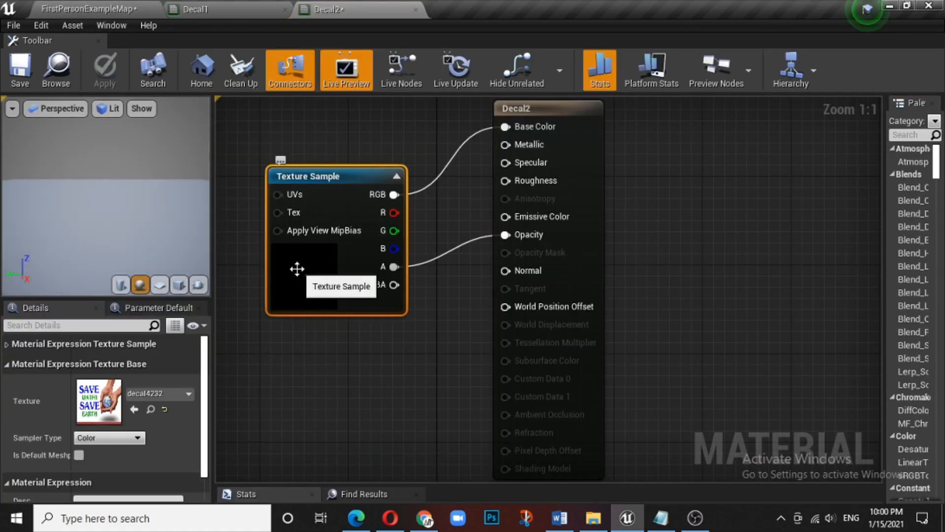
{"action": "left_click", "coordinate": [173, 393]}
{"action": "scroll", "coordinate": [298, 413], "scroll_direction": "down", "scroll_amount": 4}
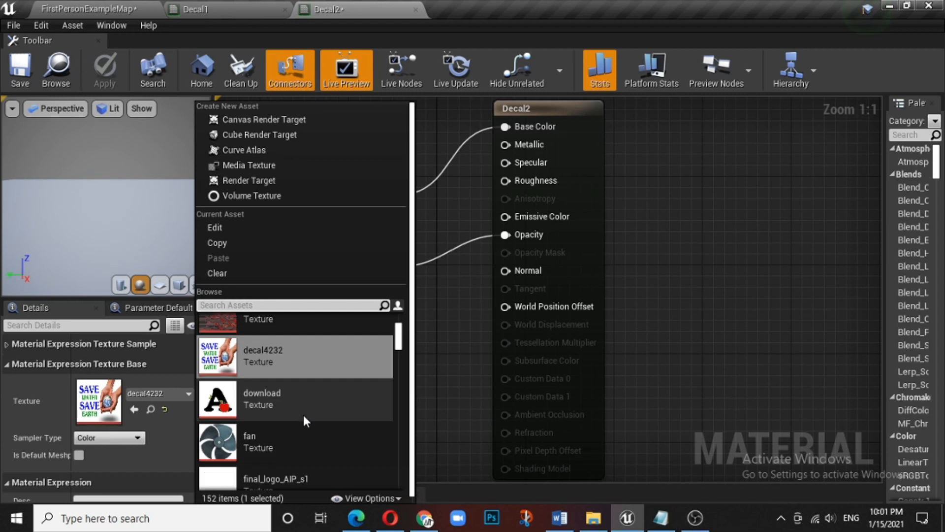
{"action": "scroll", "coordinate": [304, 413], "scroll_direction": "up", "scroll_amount": 6}
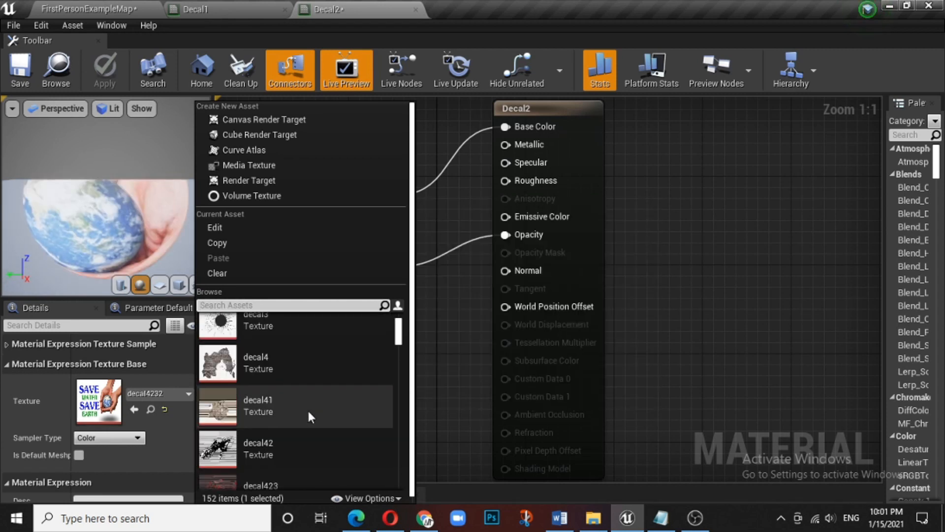
{"action": "scroll", "coordinate": [309, 406], "scroll_direction": "up", "scroll_amount": 3}
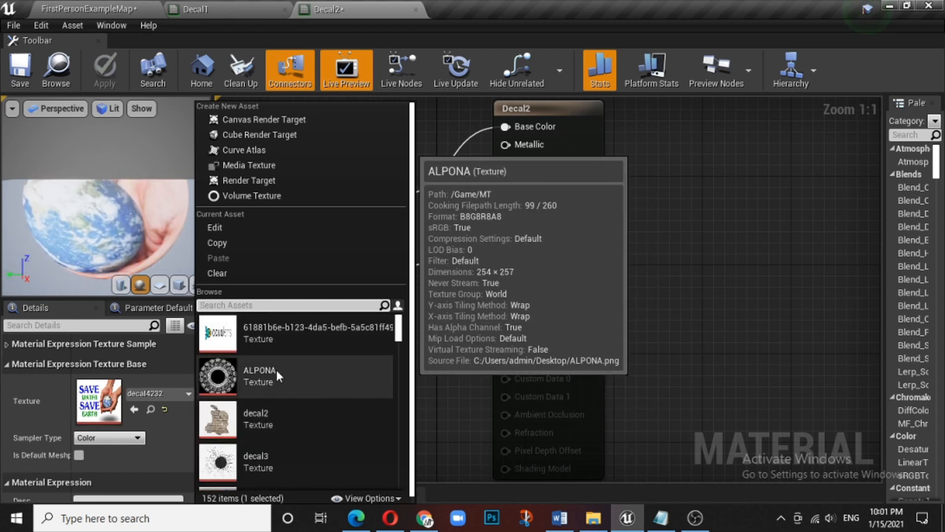
{"action": "left_click", "coordinate": [276, 371]}
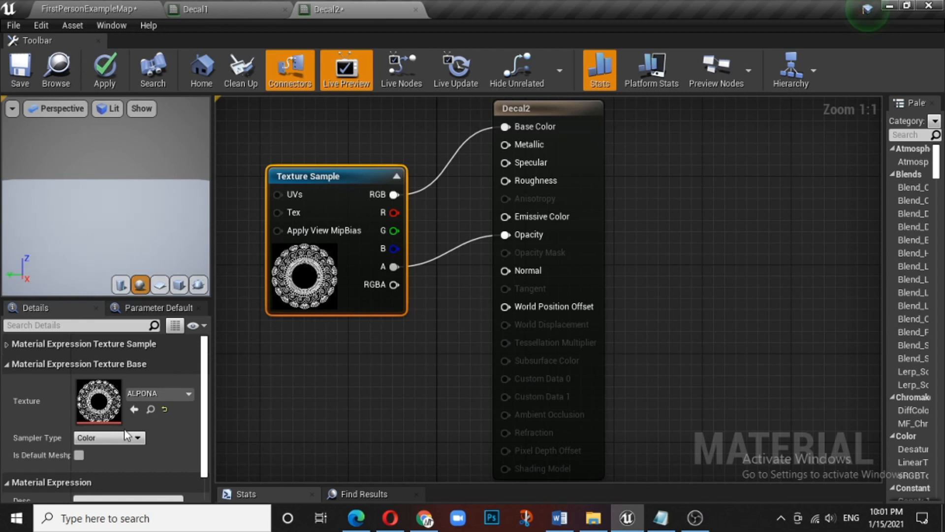
- Show the Decal2 material preview on a cube and rotate it to inspect the ALPONA pattern
{"action": "left_click_drag", "start_coordinate": [204, 400], "coordinate": [203, 468]}
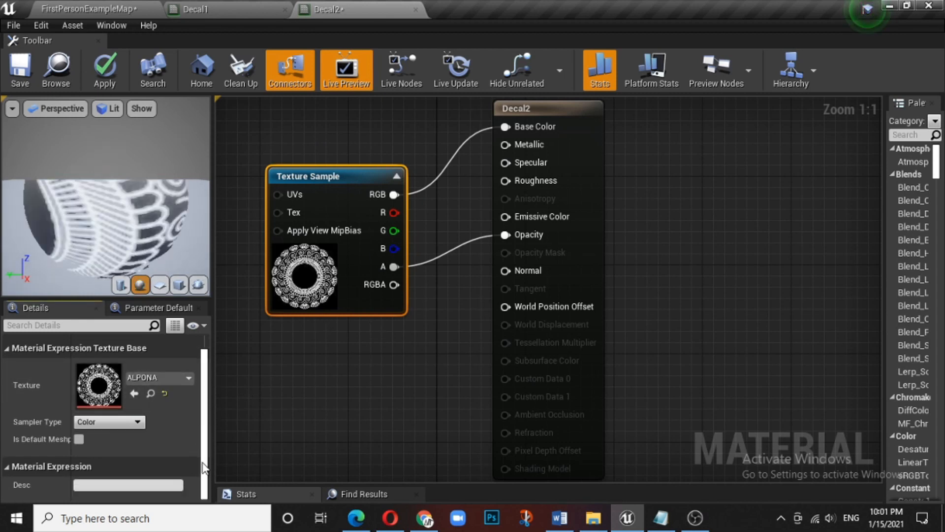
{"action": "left_click_drag", "start_coordinate": [205, 398], "coordinate": [205, 367]}
{"action": "left_click_drag", "start_coordinate": [133, 217], "coordinate": [132, 256]}
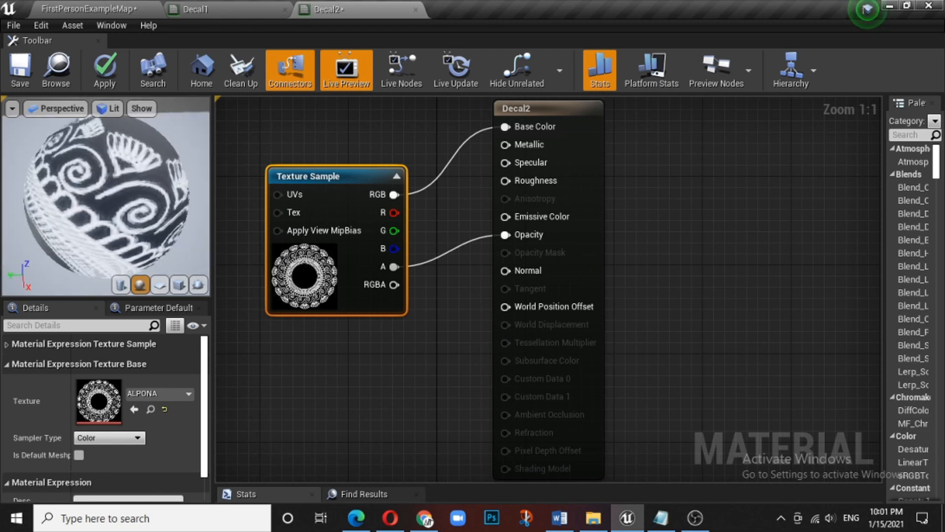
{"action": "left_click", "coordinate": [176, 282]}
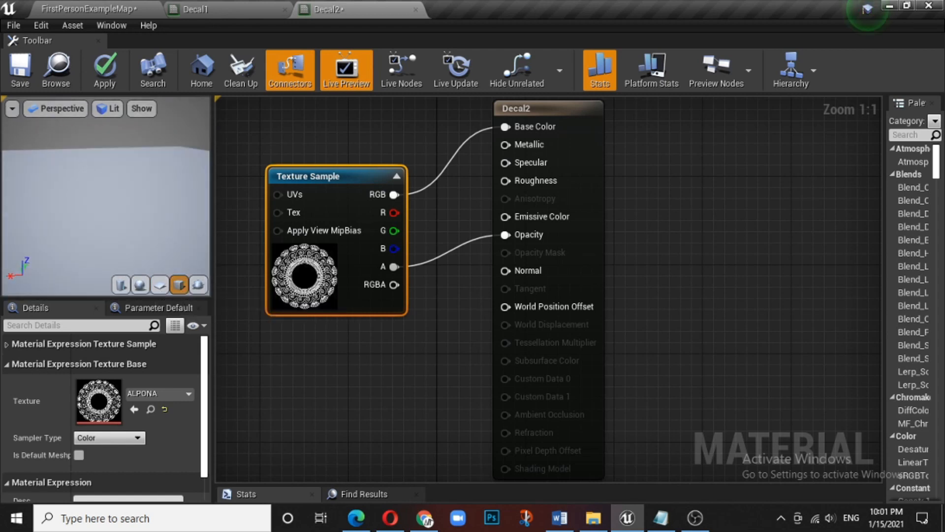
{"action": "left_click_drag", "start_coordinate": [114, 231], "coordinate": [138, 246]}
{"action": "scroll", "coordinate": [186, 367], "scroll_direction": "down", "scroll_amount": 1}
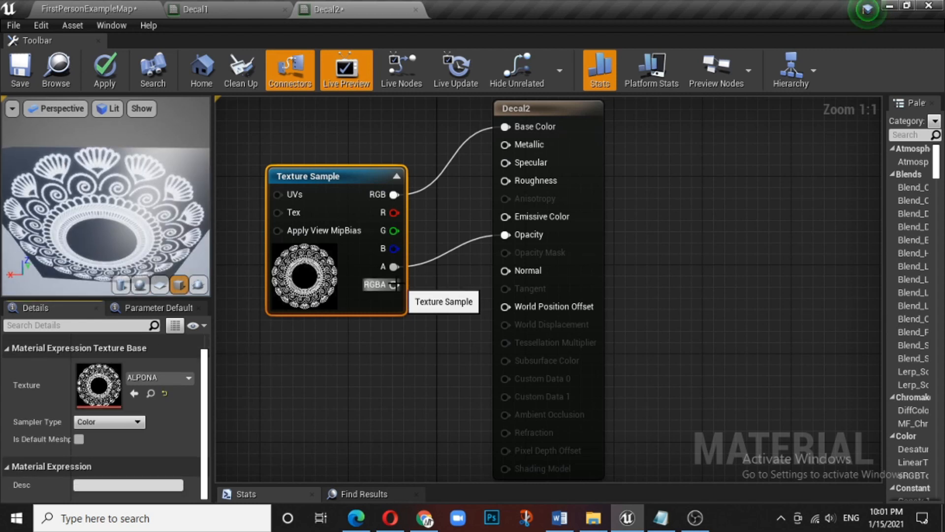
- Connect the Texture Sample's RGBA output to Opacity and its RGB output to Emissive Color, removing the Base Color connection
{"action": "left_click_drag", "start_coordinate": [393, 284], "coordinate": [521, 231]}
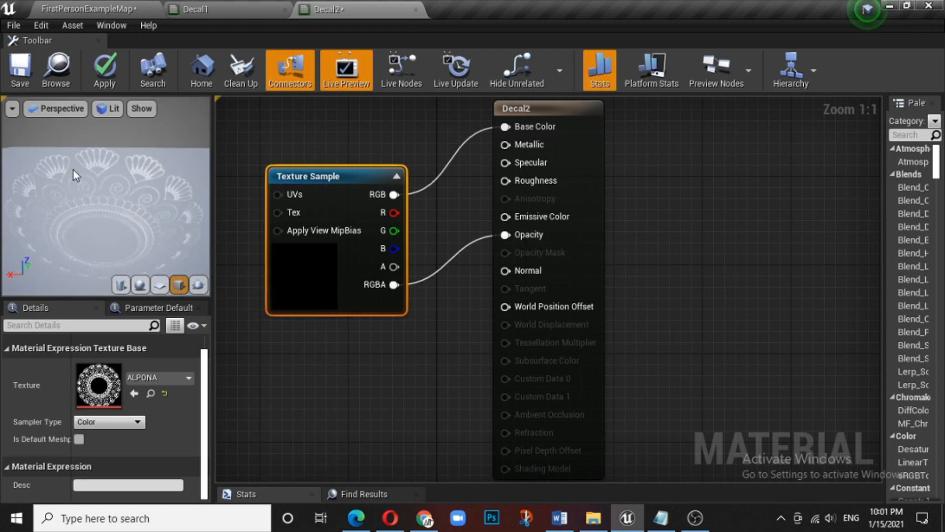
{"action": "left_click_drag", "start_coordinate": [80, 203], "coordinate": [118, 236]}
{"action": "left_click_drag", "start_coordinate": [394, 194], "coordinate": [510, 216]}
{"action": "left_click", "coordinate": [481, 130], "text": "alt"}
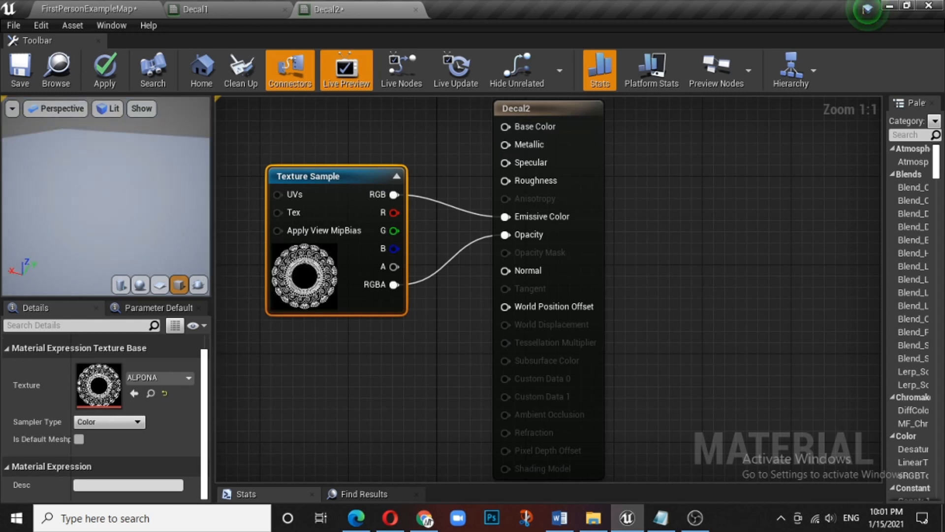
{"action": "mouse_move", "coordinate": [77, 254]}
{"action": "left_mouse_down"}
{"action": "mouse_move", "coordinate": [106, 236]}
{"action": "mouse_move", "coordinate": [116, 211]}
{"action": "mouse_move", "coordinate": [89, 207]}
{"action": "mouse_move", "coordinate": [70, 249]}
{"action": "left_mouse_up"}
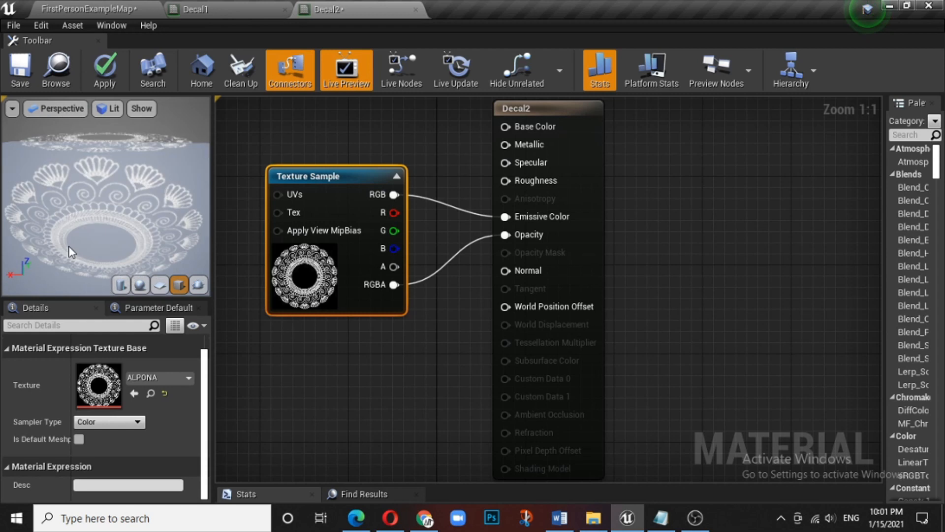
- Save Decal2 and assign it as the decal material of the floor decal actor in FirstPersonExampleMap
{"action": "left_click", "coordinate": [19, 69]}
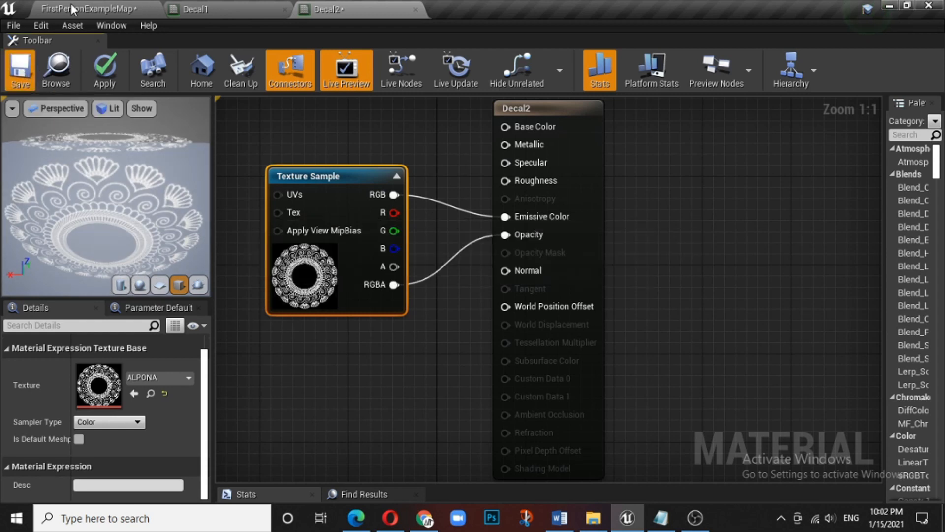
{"action": "left_click", "coordinate": [71, 9]}
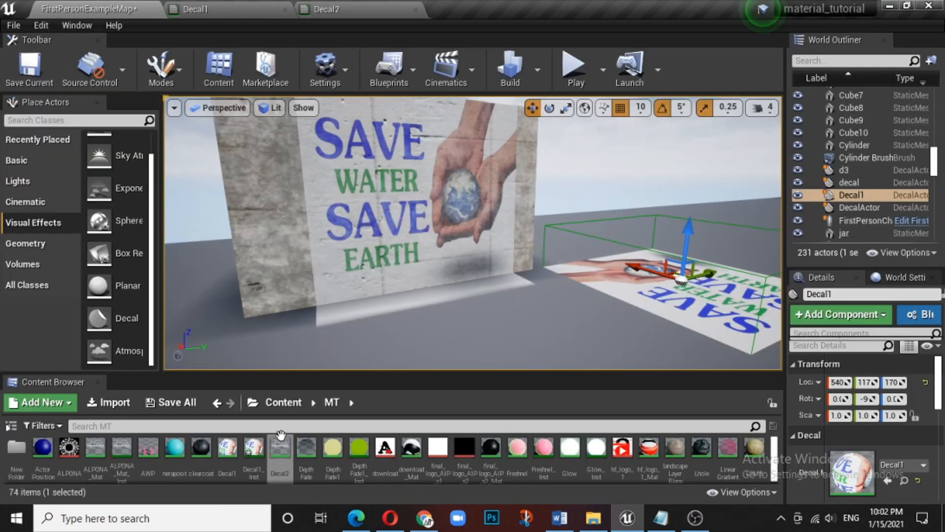
{"action": "left_click", "coordinate": [277, 461]}
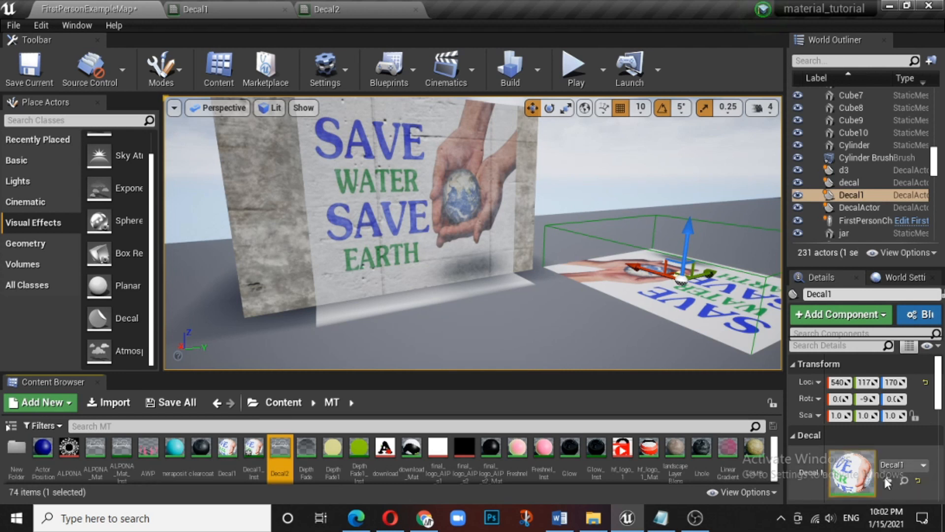
{"action": "left_click", "coordinate": [888, 480]}
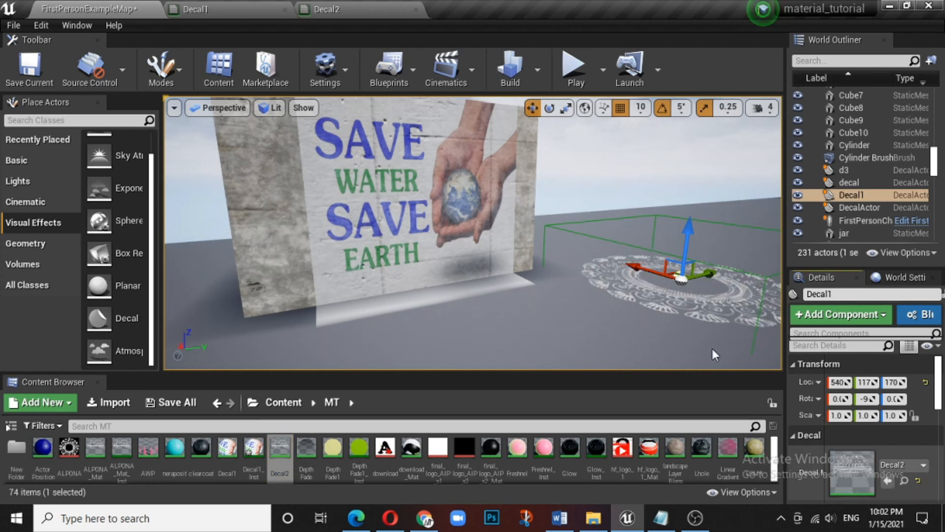
- Lower the floor decal actor to a Z location of 130
{"action": "right_click_drag", "start_coordinate": [653, 330], "coordinate": [698, 355]}
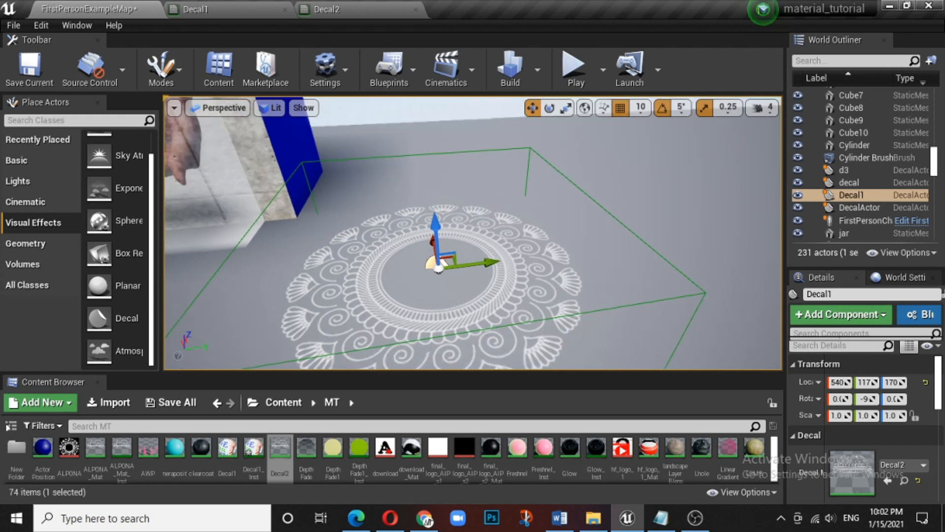
{"action": "mouse_move", "coordinate": [481, 264]}
{"action": "left_mouse_down"}
{"action": "mouse_move", "coordinate": [646, 245]}
{"action": "mouse_move", "coordinate": [483, 263]}
{"action": "left_mouse_up"}
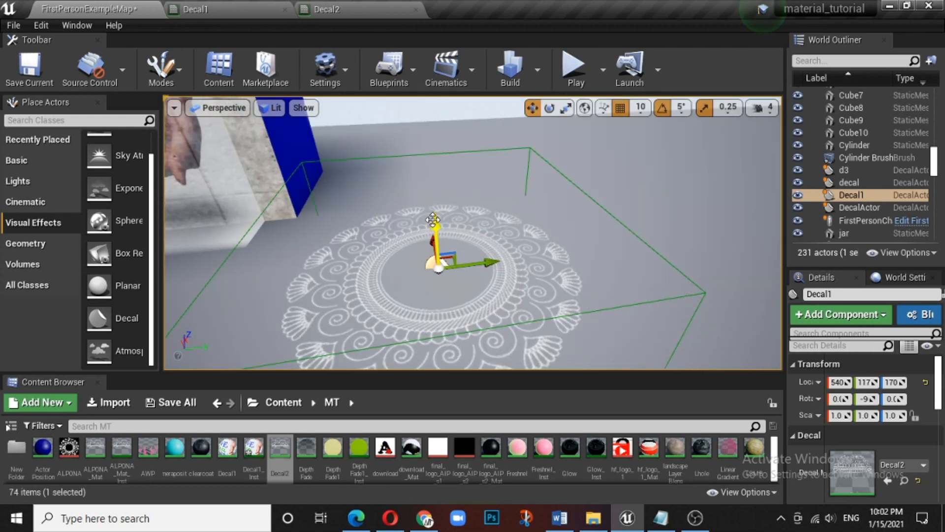
{"action": "left_click_drag", "start_coordinate": [437, 222], "coordinate": [441, 240]}
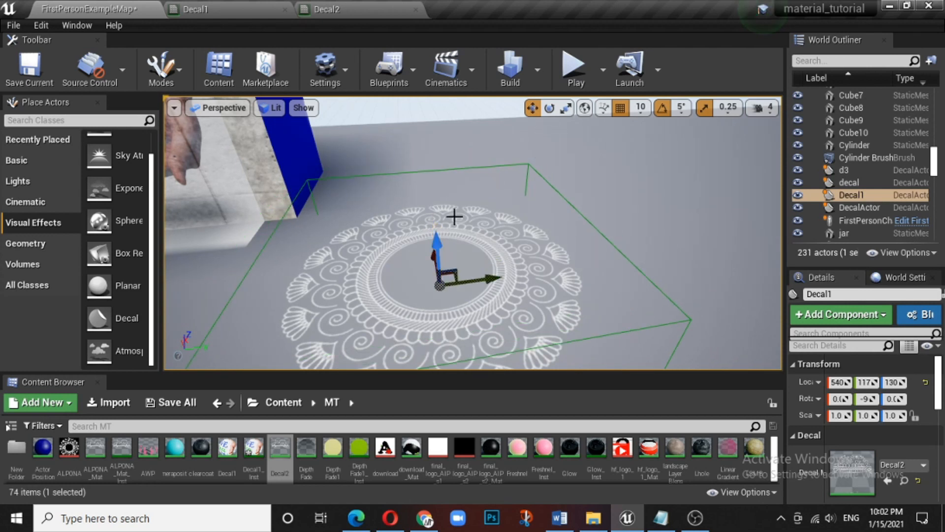
{"action": "right_click_drag", "start_coordinate": [494, 239], "coordinate": [493, 263]}
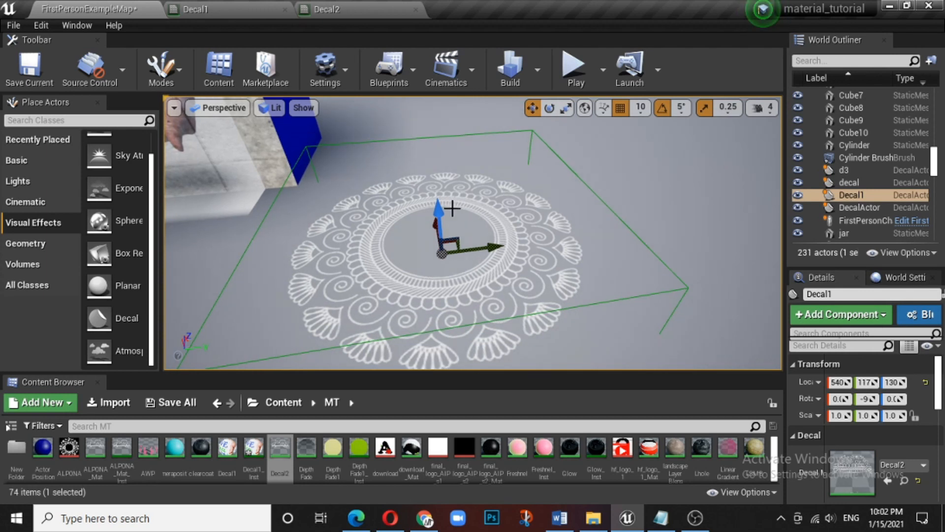
- Review the Material Domain, Blend Mode and Decal Blend Mode settings of the Decal2 material and their available options
{"action": "left_click", "coordinate": [358, 12]}
{"action": "scroll", "coordinate": [216, 351], "scroll_direction": "down", "scroll_amount": 4}
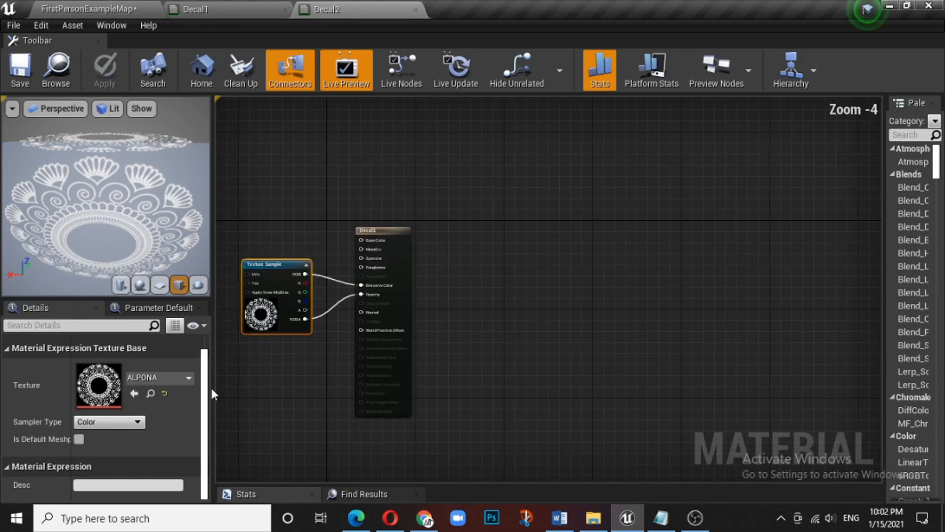
{"action": "scroll", "coordinate": [231, 367], "scroll_direction": "up", "scroll_amount": 4}
{"action": "left_click", "coordinate": [492, 129]}
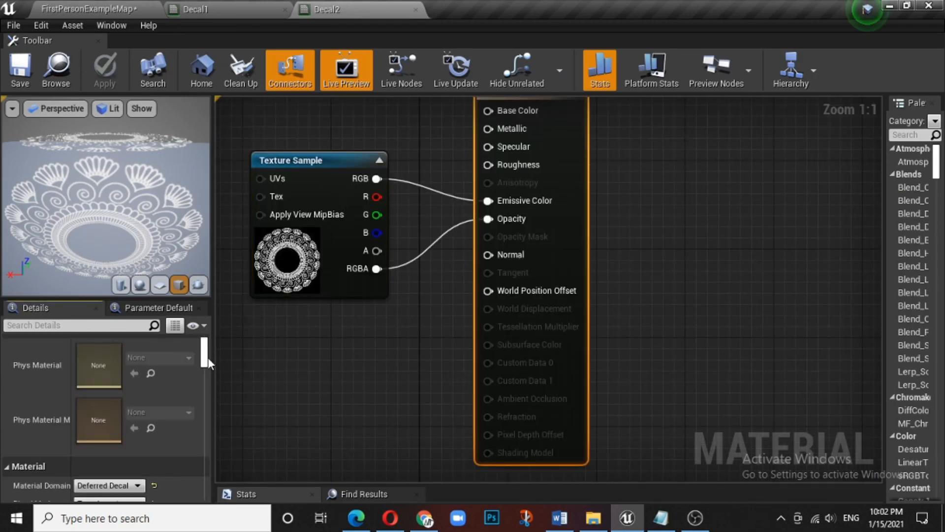
{"action": "scroll", "coordinate": [207, 350], "scroll_direction": "down", "scroll_amount": 3}
{"action": "scroll", "coordinate": [208, 347], "scroll_direction": "down", "scroll_amount": 3}
{"action": "scroll", "coordinate": [208, 347], "scroll_direction": "up", "scroll_amount": 6}
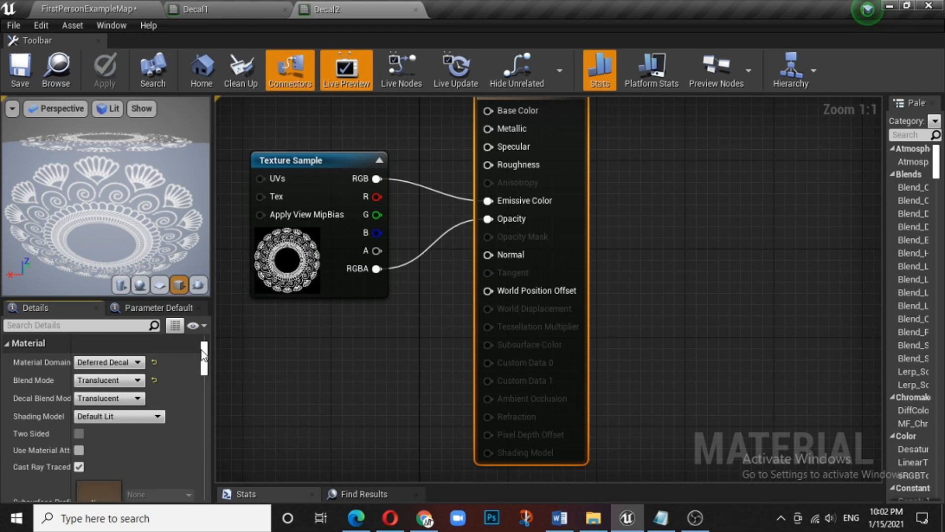
{"action": "left_click", "coordinate": [119, 360]}
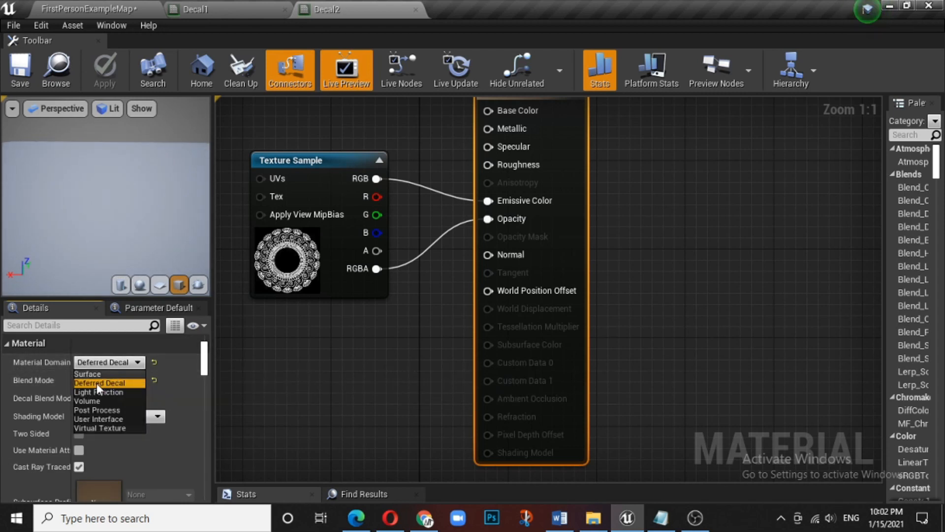
{"action": "left_click", "coordinate": [300, 365]}
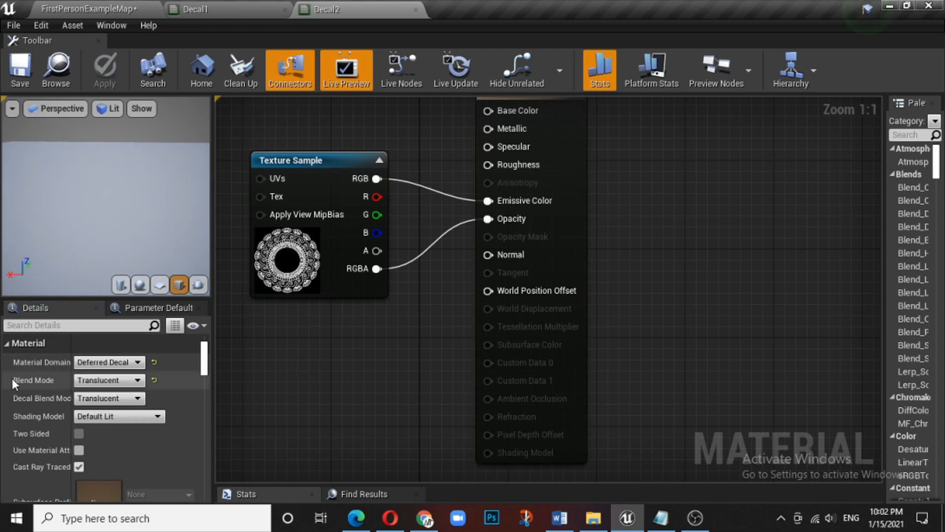
{"action": "left_click", "coordinate": [93, 402]}
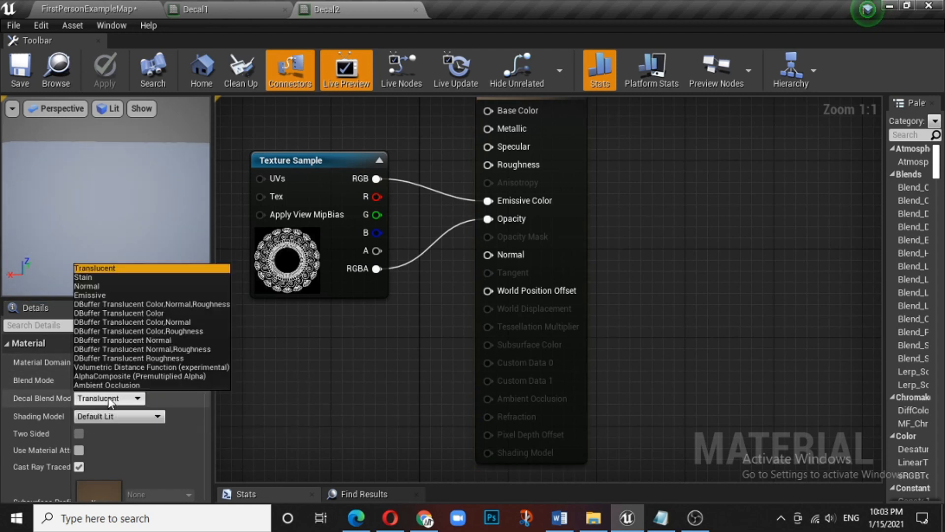
{"action": "left_click", "coordinate": [312, 383]}
- Set the Decal1 material's Decal Blend Mode to DBuffer Translucent Color,Normal,Roughness and save the material
{"action": "left_click", "coordinate": [236, 9]}
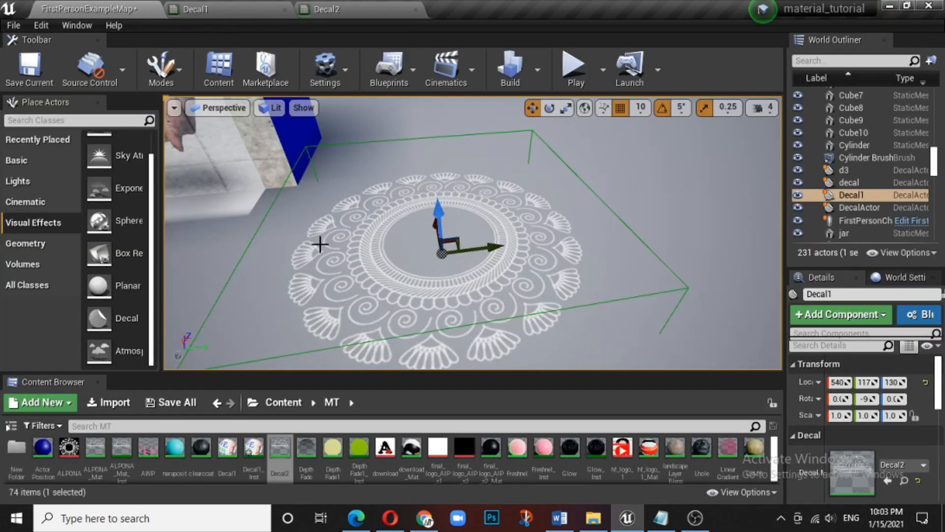
{"action": "left_click", "coordinate": [99, 8]}
{"action": "right_click_drag", "start_coordinate": [218, 245], "coordinate": [292, 109]}
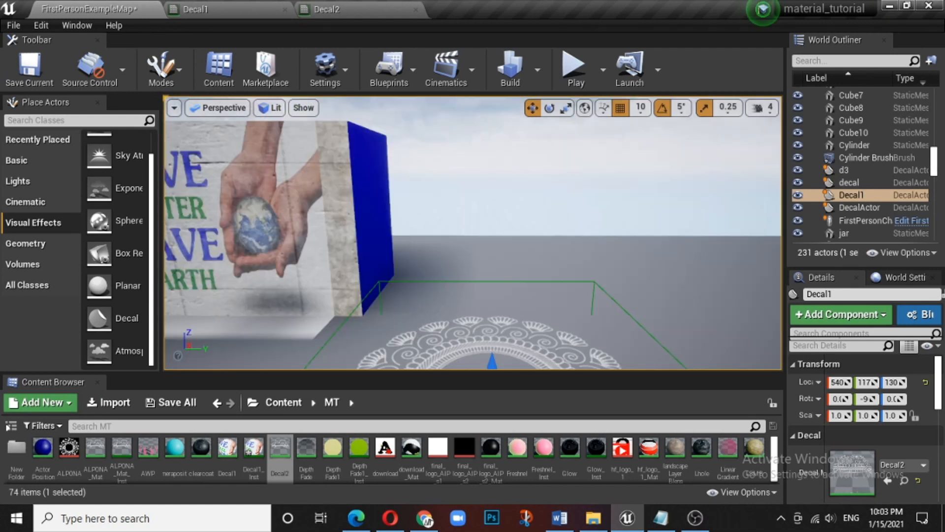
{"action": "left_click", "coordinate": [223, 6]}
{"action": "scroll", "coordinate": [149, 436], "scroll_direction": "down", "scroll_amount": 3}
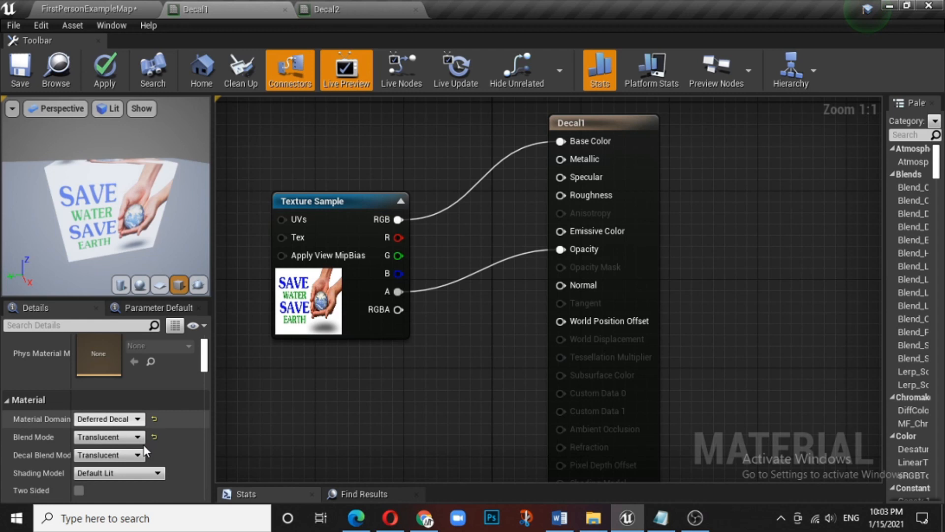
{"action": "left_click", "coordinate": [110, 456]}
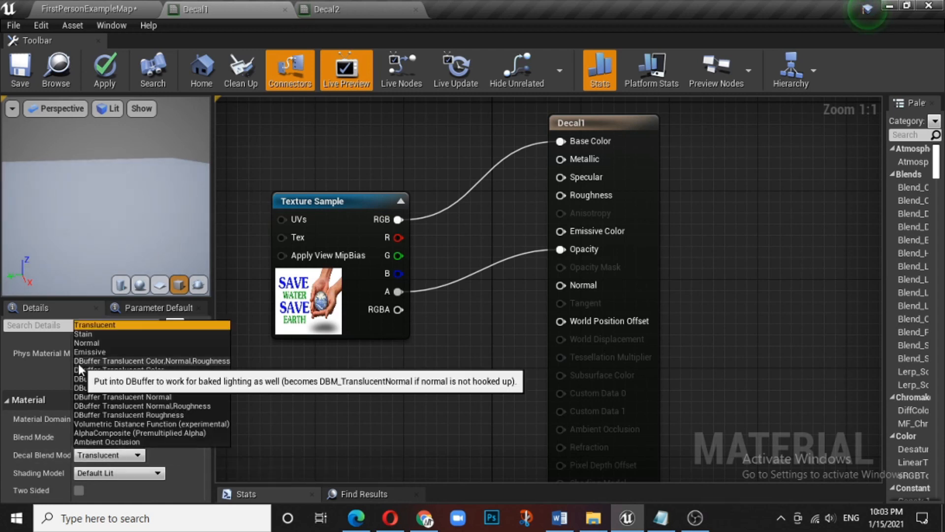
{"action": "left_click", "coordinate": [115, 362]}
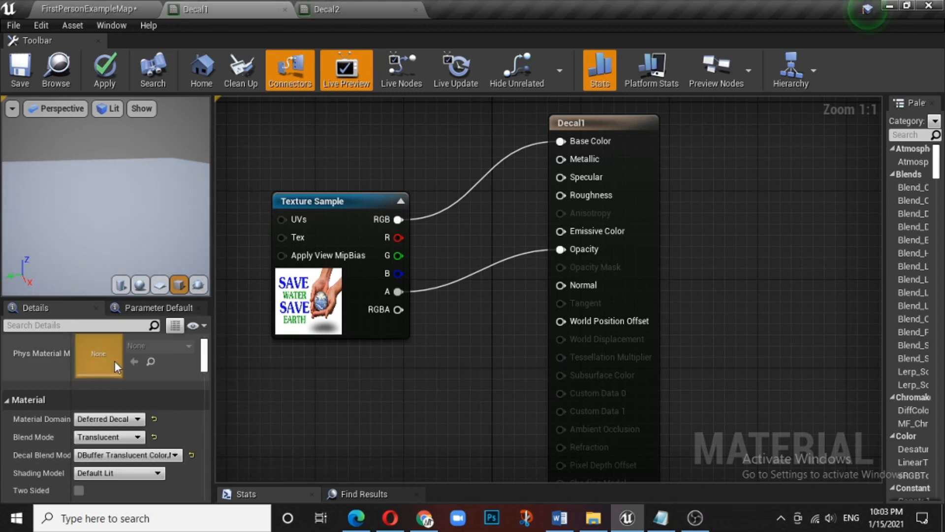
{"action": "left_click", "coordinate": [21, 84]}
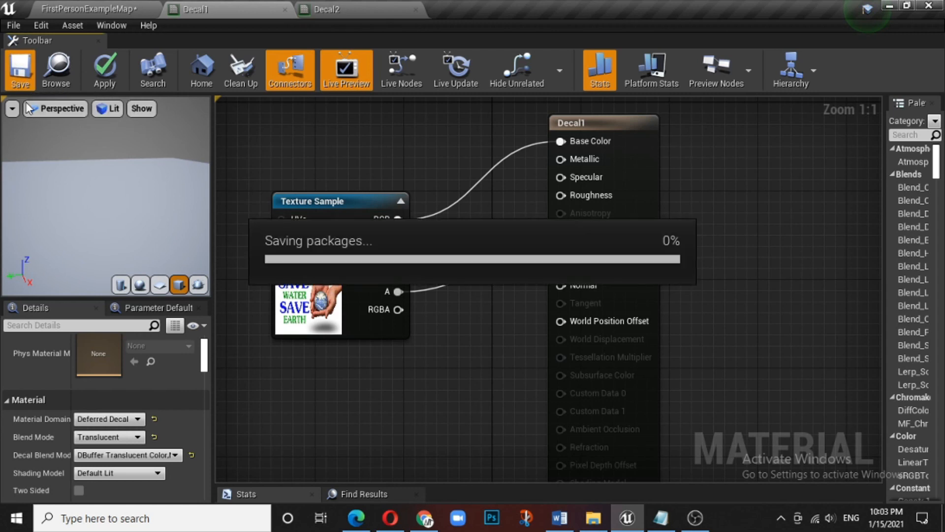
- Return to the FirstPersonExampleMap level and examine how the Save Water decal projects onto the wall and floor
{"action": "left_click", "coordinate": [81, 4]}
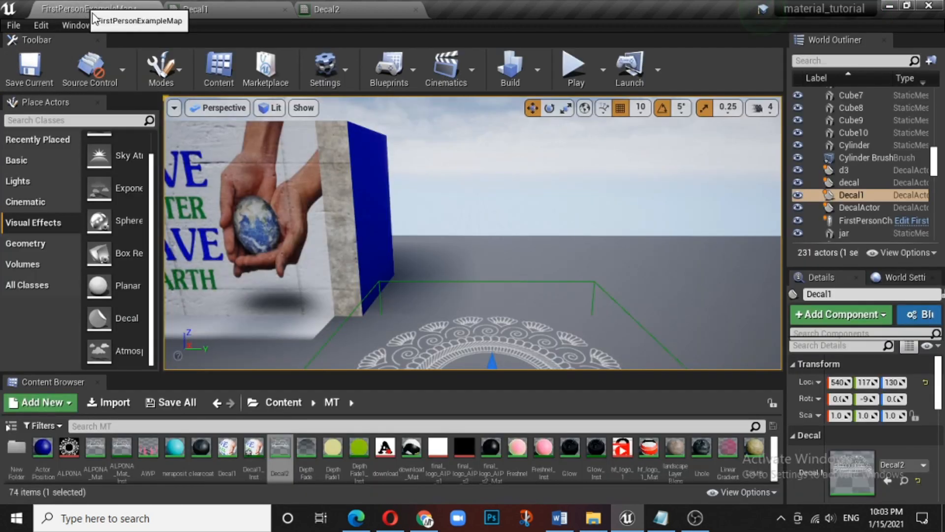
{"action": "mouse_move", "coordinate": [198, 249]}
{"action": "right_mouse_down"}
{"action": "mouse_move", "coordinate": [165, 251]}
{"action": "mouse_move", "coordinate": [223, 245]}
{"action": "mouse_move", "coordinate": [202, 243]}
{"action": "right_mouse_up"}
{"action": "scroll", "coordinate": [205, 246], "scroll_direction": "up", "scroll_amount": 4}
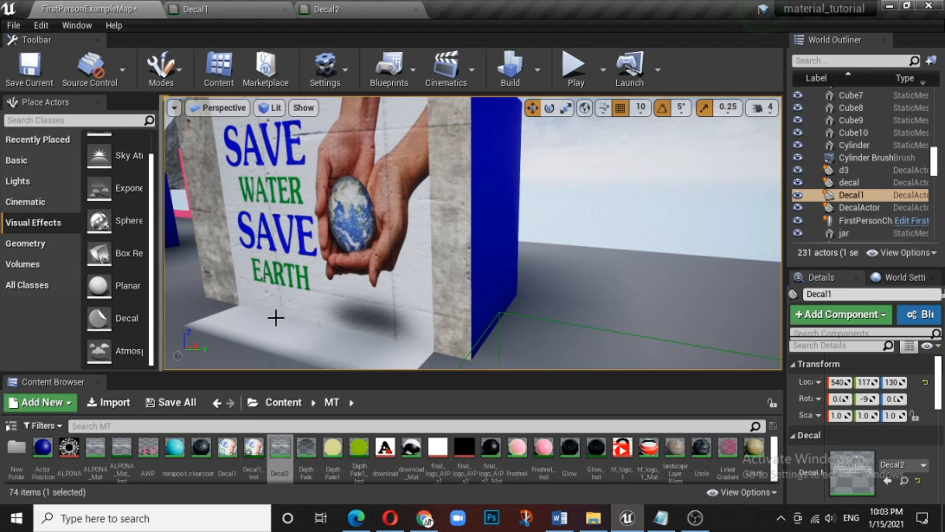
{"action": "scroll", "coordinate": [370, 264], "scroll_direction": "down", "scroll_amount": 3}
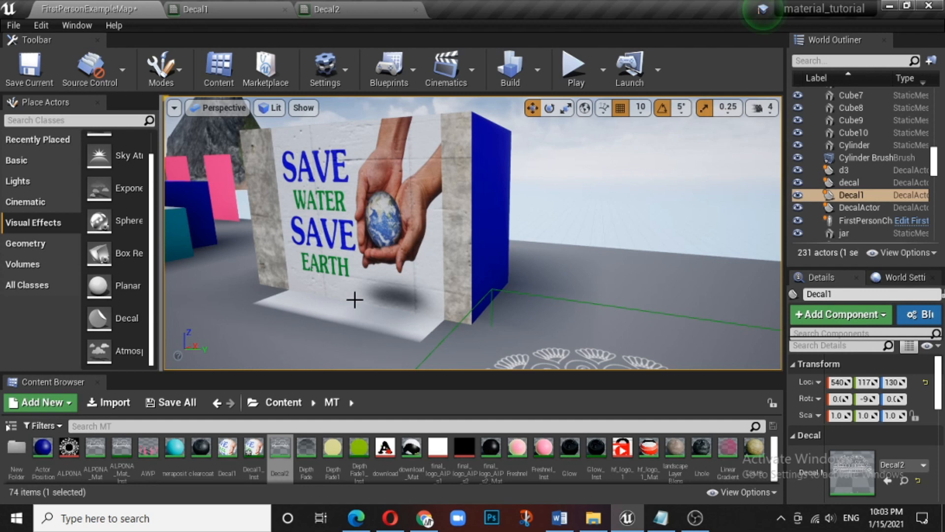
{"action": "left_click", "coordinate": [387, 193]}
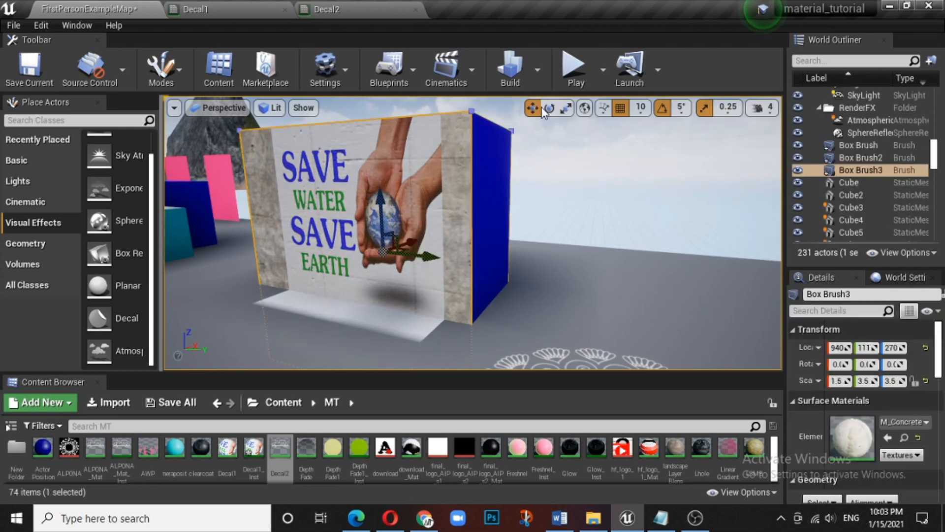
{"action": "left_click", "coordinate": [570, 110]}
{"action": "left_click_drag", "start_coordinate": [382, 208], "coordinate": [381, 207]}
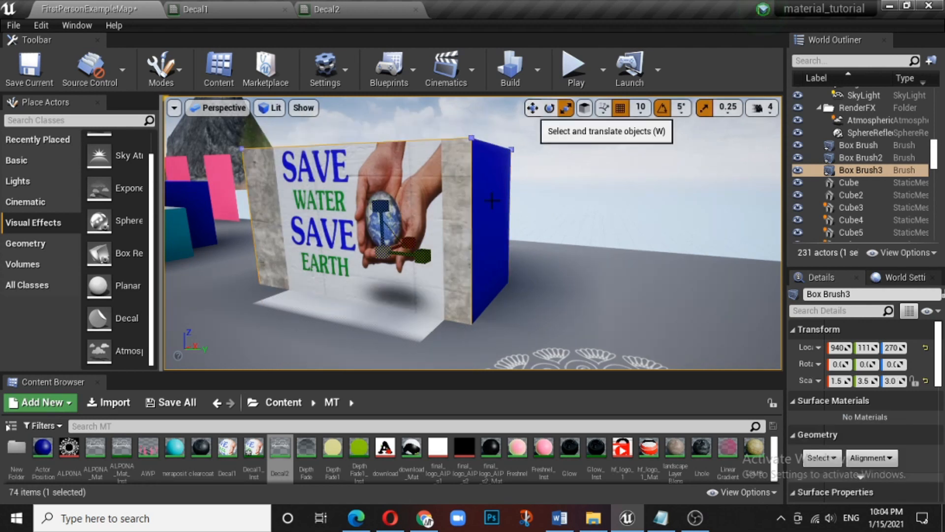
{"action": "key", "text": "ctrl+z"}
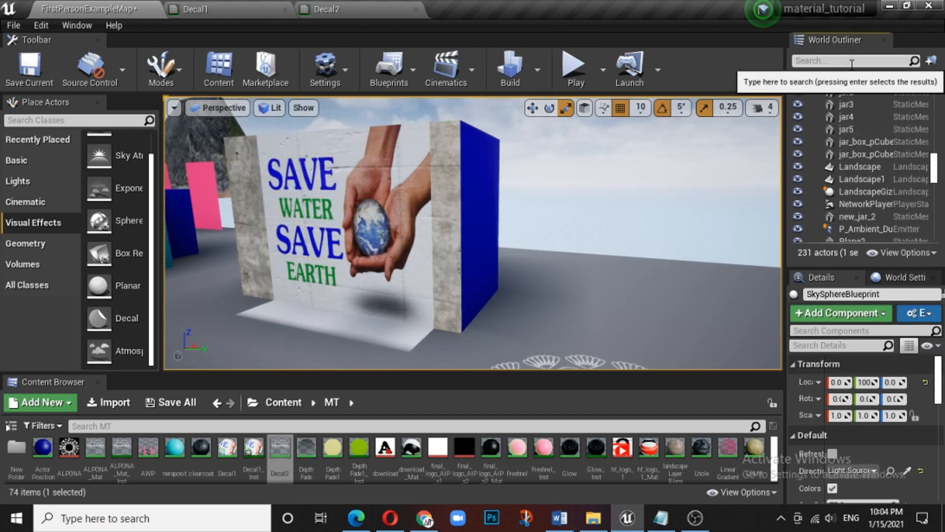
- Filter the level's actors by "de", select the Save Water decal actor and shrink its height to keep its projection off the floor
{"action": "type", "text": "de"}
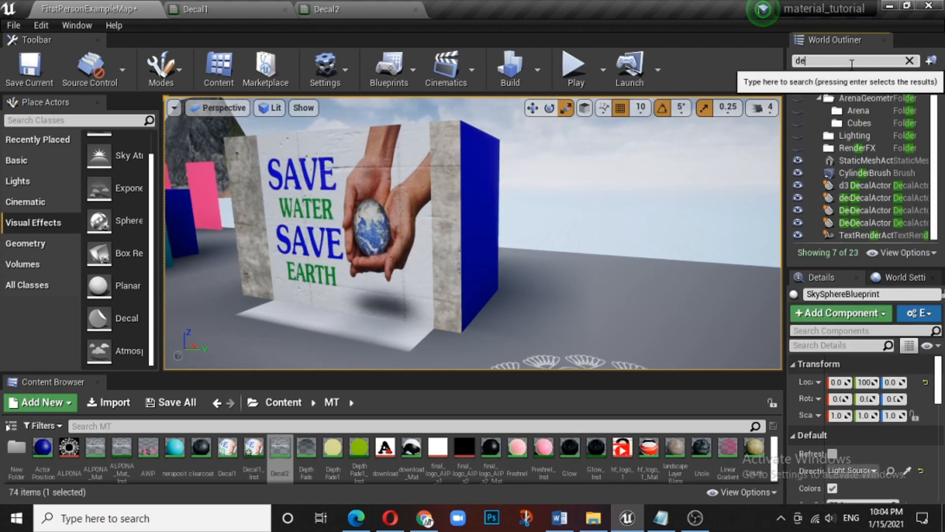
{"action": "left_click", "coordinate": [869, 197]}
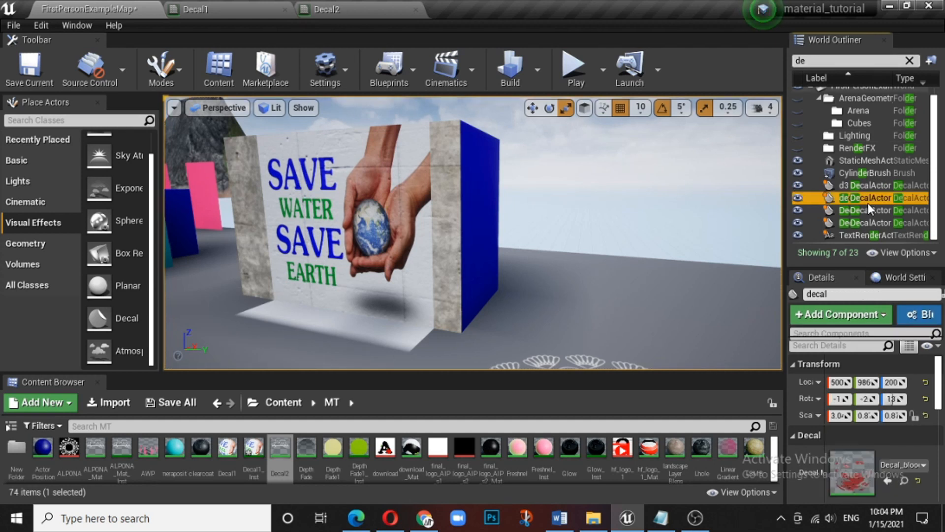
{"action": "left_click", "coordinate": [854, 224]}
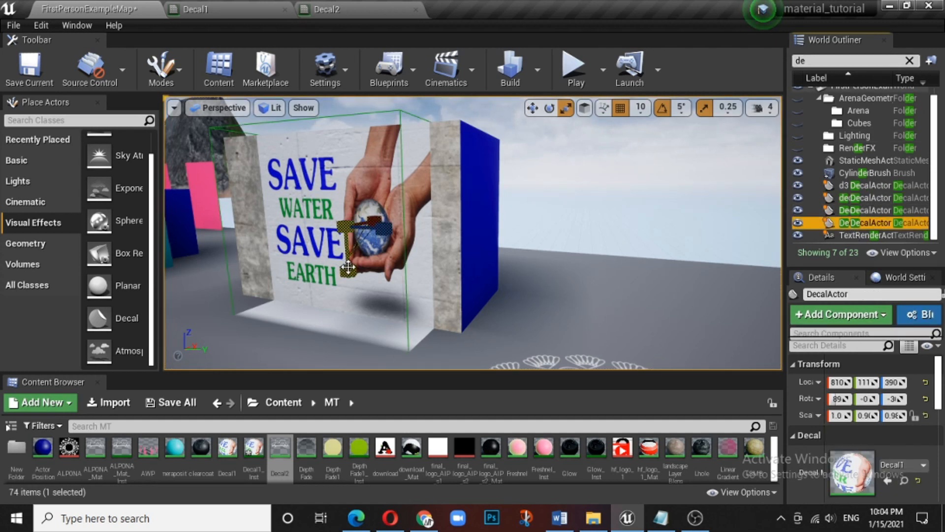
{"action": "left_click_drag", "start_coordinate": [346, 272], "coordinate": [334, 271]}
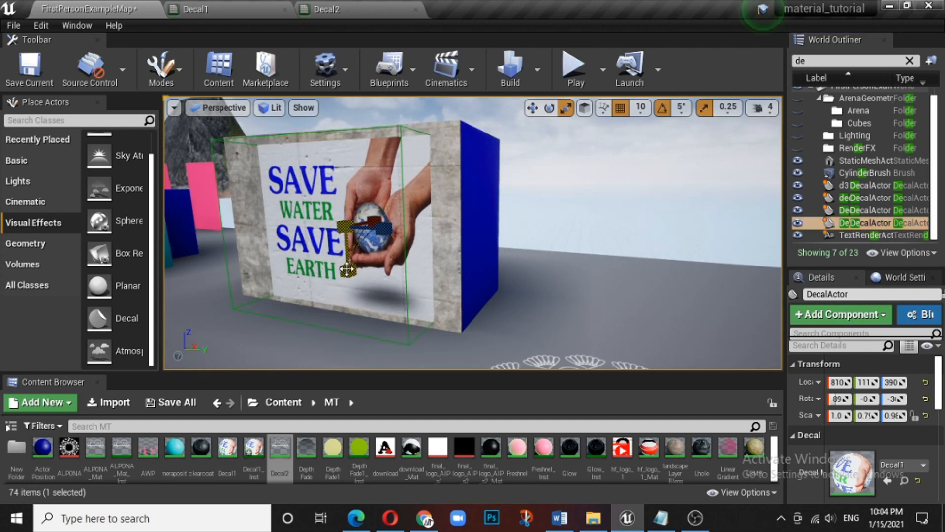
{"action": "left_click", "coordinate": [400, 271]}
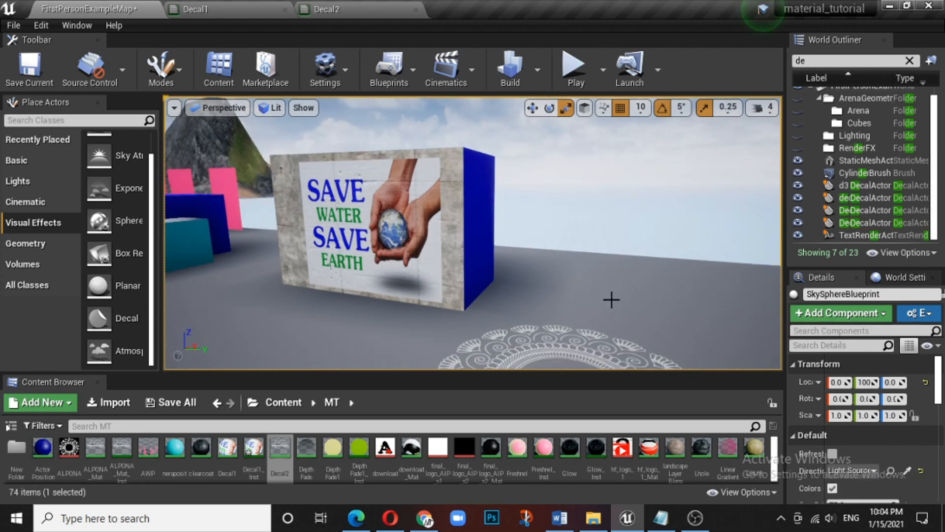
- Select the blood splatter decal beside the blue and teal boxes and move it along Y, away from the teal box
{"action": "right_click_drag", "start_coordinate": [611, 299], "coordinate": [723, 329]}
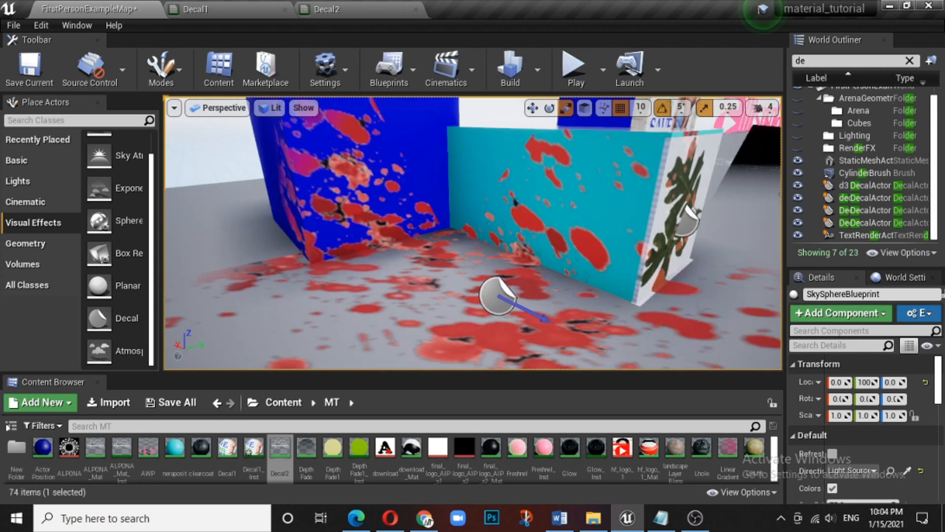
{"action": "right_click_drag", "start_coordinate": [522, 283], "coordinate": [506, 279]}
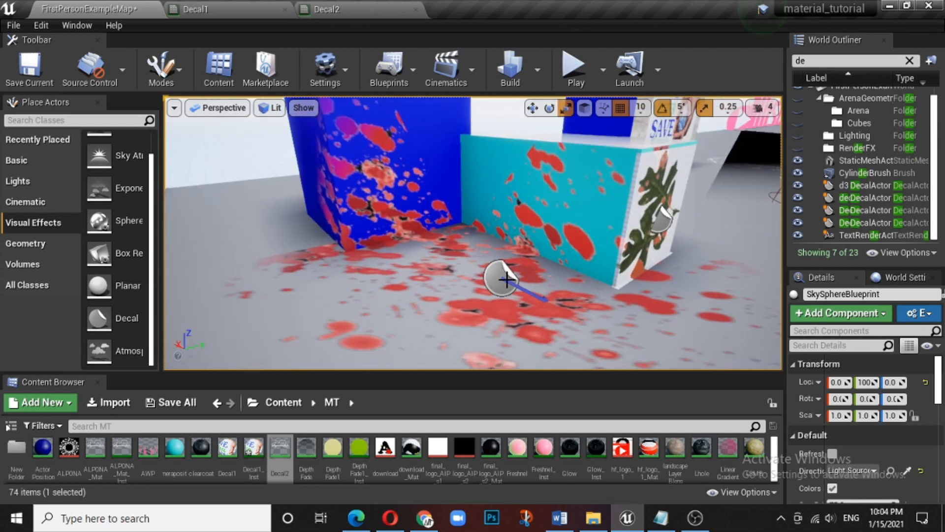
{"action": "left_click", "coordinate": [398, 168]}
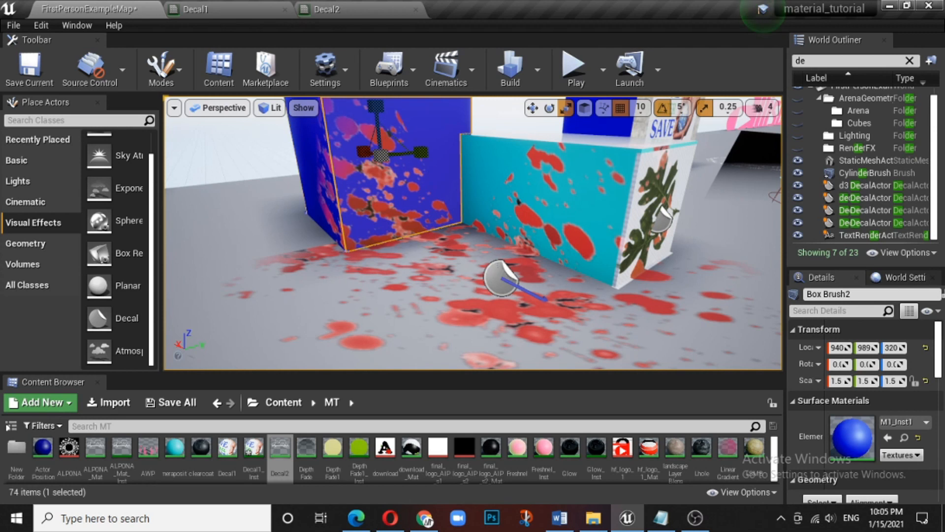
{"action": "left_click", "coordinate": [503, 275]}
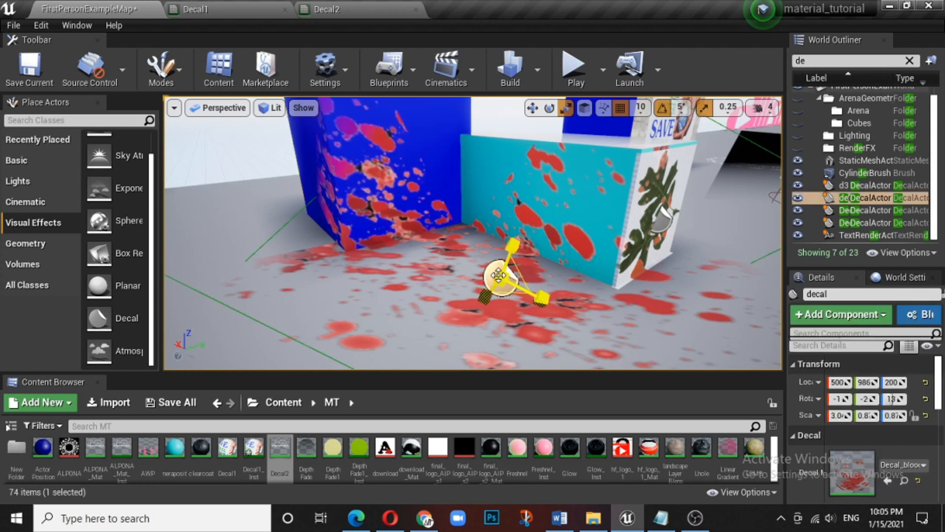
{"action": "left_click", "coordinate": [532, 108]}
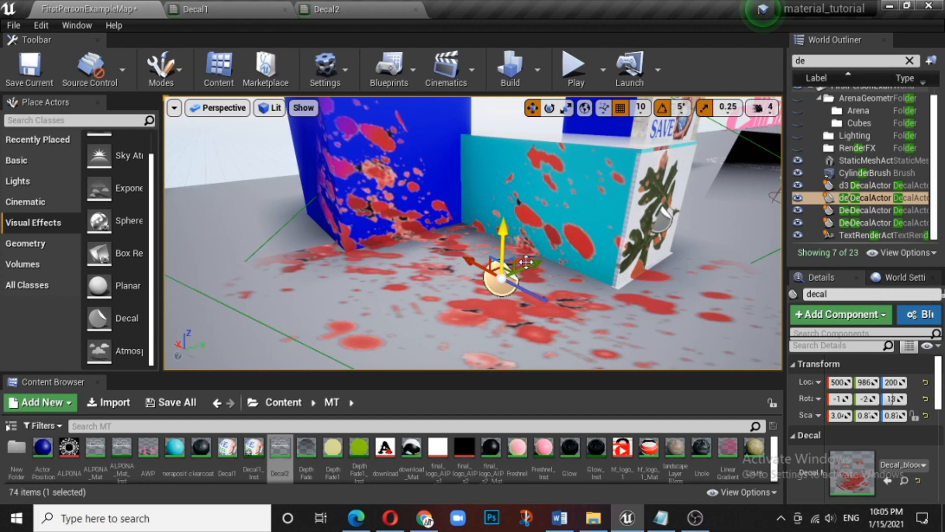
{"action": "left_click_drag", "start_coordinate": [527, 261], "coordinate": [493, 297]}
{"action": "scroll", "coordinate": [493, 298], "scroll_direction": "down", "scroll_amount": 3}
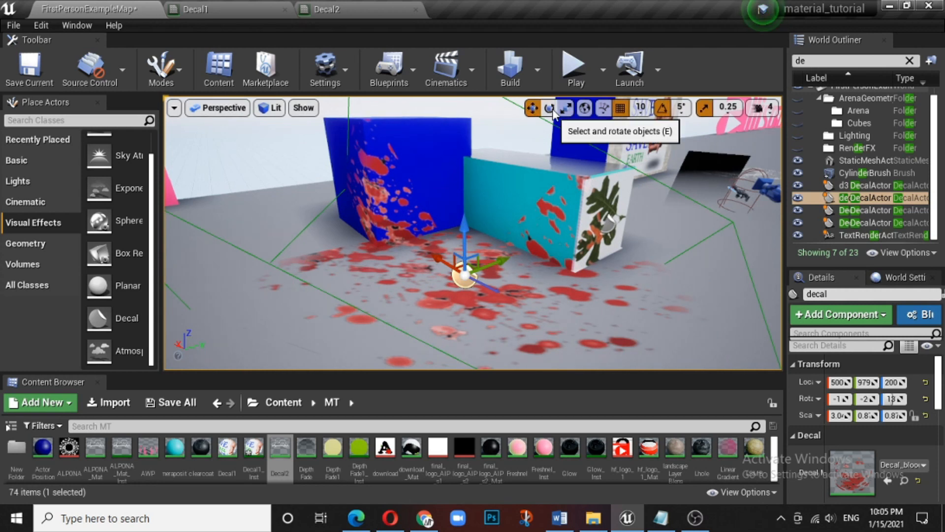
- Rotate the blood splatter decal and reduce its X scale to about 2.2
{"action": "left_click", "coordinate": [549, 108]}
{"action": "mouse_move", "coordinate": [443, 211]}
{"action": "left_mouse_down"}
{"action": "mouse_move", "coordinate": [436, 186]}
{"action": "mouse_move", "coordinate": [390, 220]}
{"action": "mouse_move", "coordinate": [479, 174]}
{"action": "left_mouse_up"}
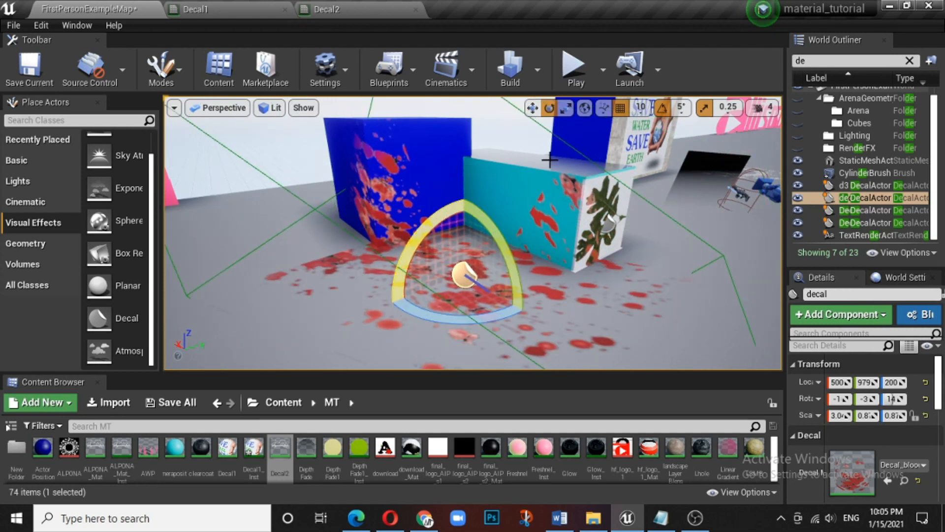
{"action": "left_click", "coordinate": [566, 107]}
{"action": "left_click_drag", "start_coordinate": [498, 299], "coordinate": [483, 289]}
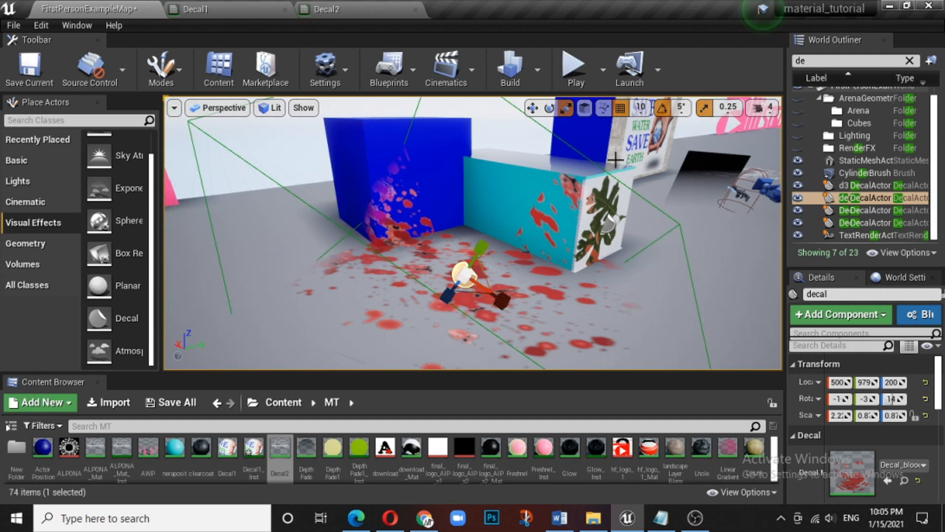
- Shift the blood decal towards the teal box and place a duplicate on the open floor at an X location of 470
{"action": "left_click", "coordinate": [532, 108]}
{"action": "left_click_drag", "start_coordinate": [502, 267], "coordinate": [533, 257]}
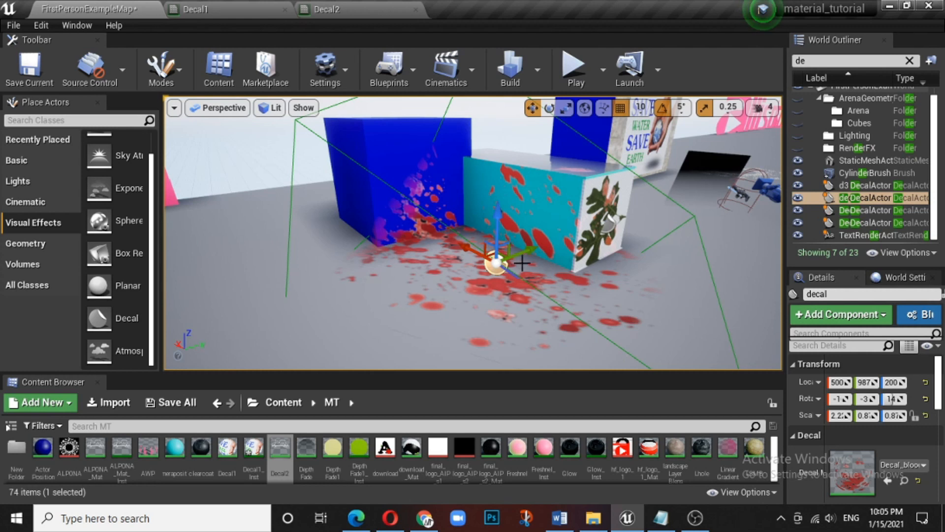
{"action": "left_click_drag", "start_coordinate": [526, 251], "coordinate": [415, 310], "text": "alt"}
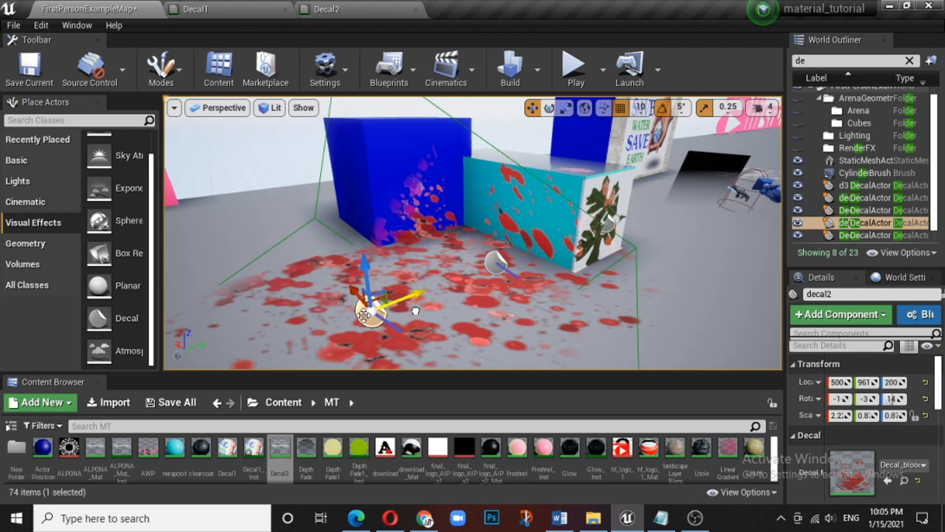
{"action": "mouse_move", "coordinate": [350, 294]}
{"action": "left_mouse_down"}
{"action": "mouse_move", "coordinate": [482, 345]}
{"action": "mouse_move", "coordinate": [443, 320]}
{"action": "mouse_move", "coordinate": [384, 325]}
{"action": "mouse_move", "coordinate": [368, 292]}
{"action": "left_mouse_up"}
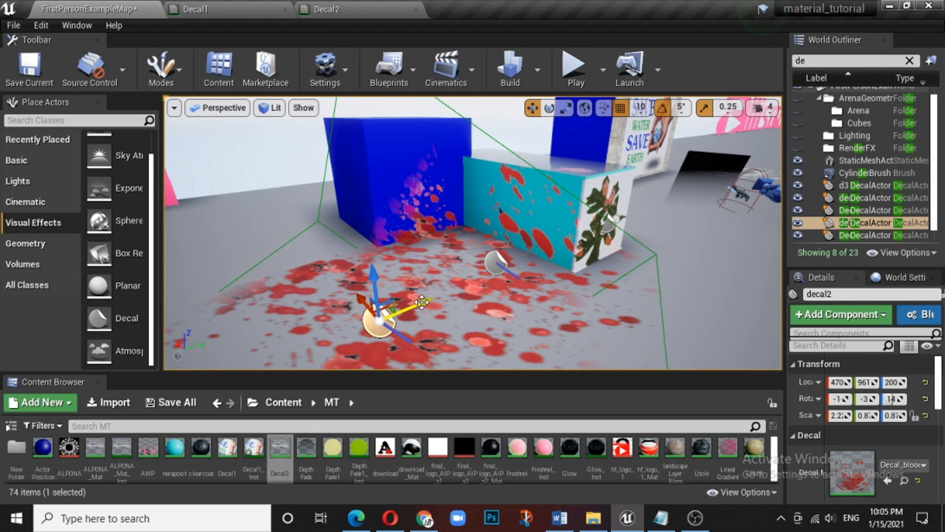
- Place another blood decal duplicate against the blue box at an X location of 760 and adjust its scale and rotation
{"action": "left_click_drag", "start_coordinate": [418, 301], "coordinate": [447, 227], "text": "alt"}
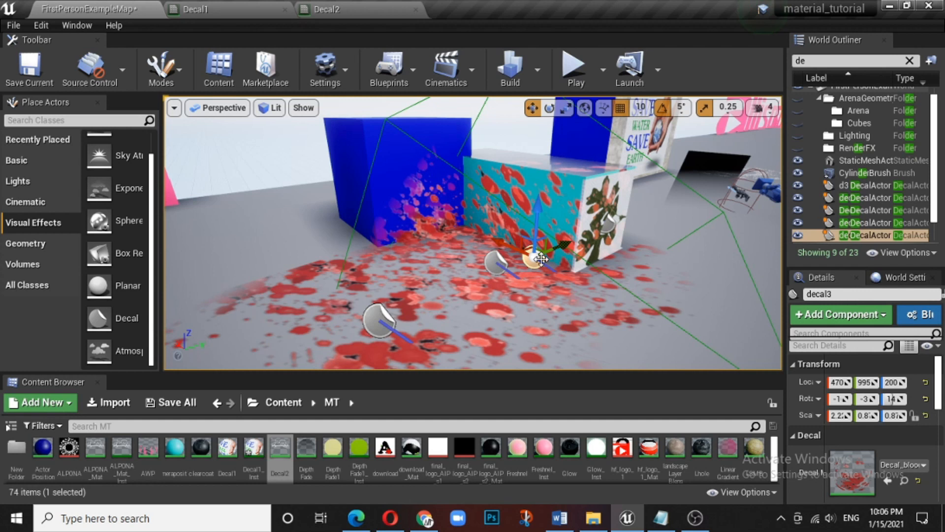
{"action": "left_click_drag", "start_coordinate": [498, 241], "coordinate": [440, 213]}
{"action": "left_click", "coordinate": [567, 109]}
{"action": "left_click_drag", "start_coordinate": [496, 254], "coordinate": [487, 248]}
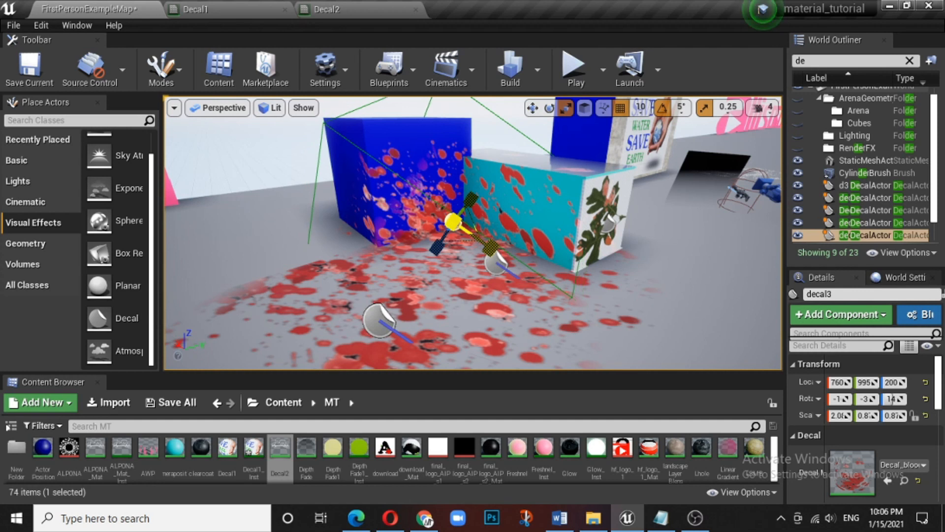
{"action": "key", "text": "e"}
{"action": "left_click_drag", "start_coordinate": [502, 213], "coordinate": [713, 231]}
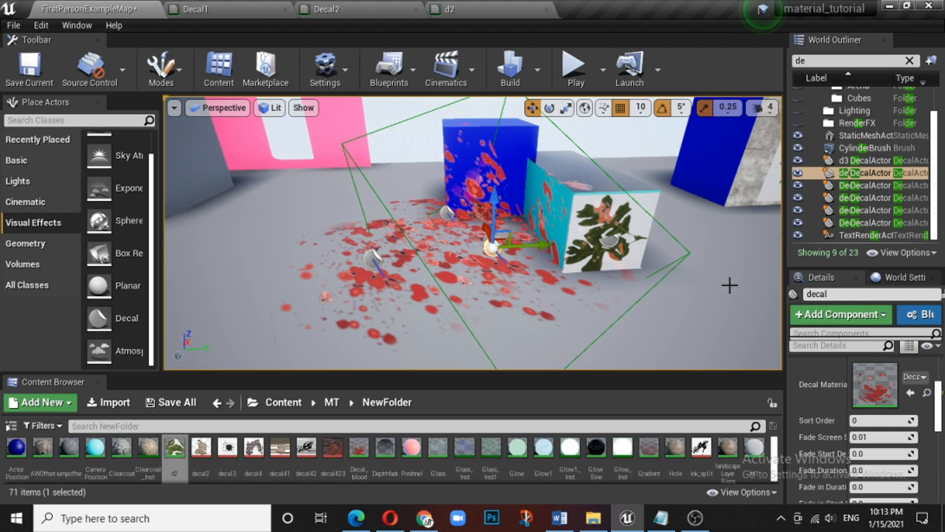
- Place a new decal actor on the floor in front of the Save Water wall and assign Decal_blood as its material
{"action": "key", "text": "w"}
{"action": "mouse_move", "coordinate": [473, 232]}
{"action": "right_mouse_down"}
{"action": "mouse_move", "coordinate": [561, 229]}
{"action": "mouse_move", "coordinate": [600, 212]}
{"action": "mouse_move", "coordinate": [593, 246]}
{"action": "mouse_move", "coordinate": [552, 249]}
{"action": "mouse_move", "coordinate": [526, 216]}
{"action": "mouse_move", "coordinate": [473, 229]}
{"action": "right_mouse_up"}
{"action": "key", "text": "s"}
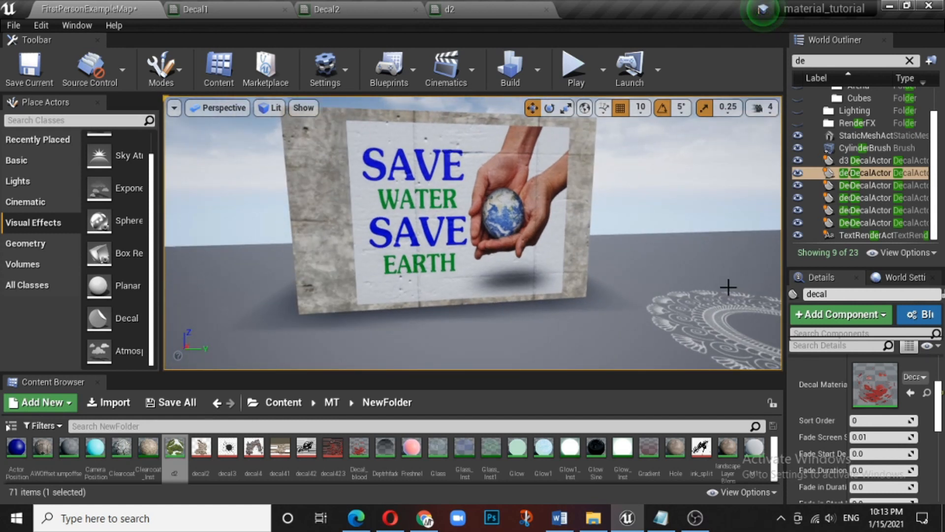
{"action": "left_click_drag", "start_coordinate": [99, 318], "coordinate": [497, 318]}
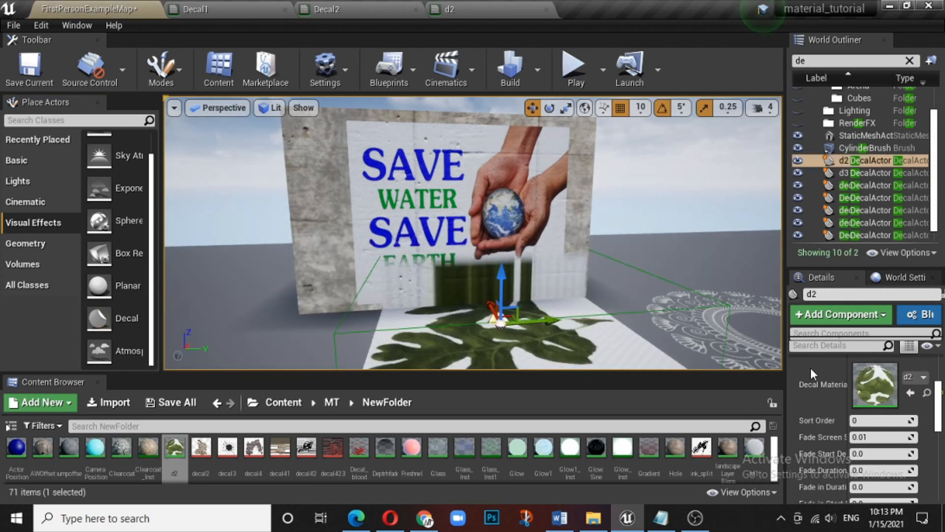
{"action": "left_click", "coordinate": [356, 449]}
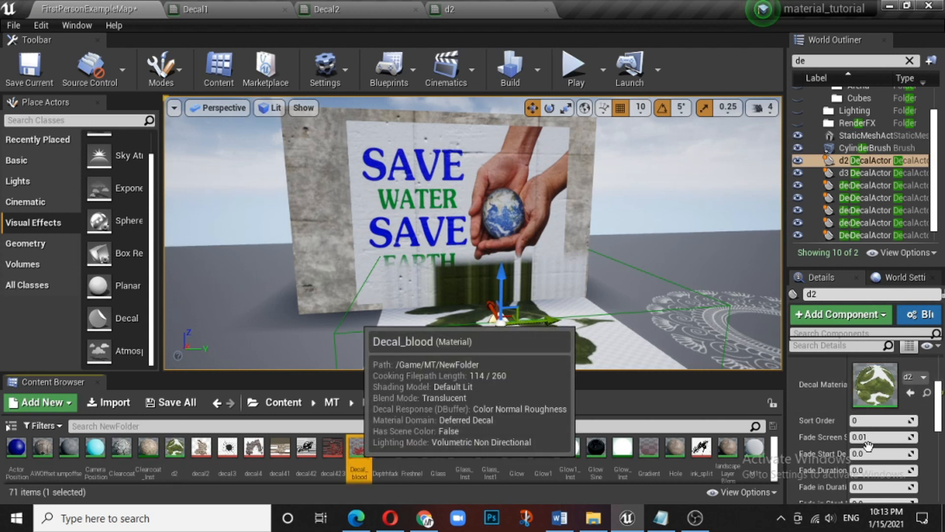
{"action": "left_click", "coordinate": [910, 392]}
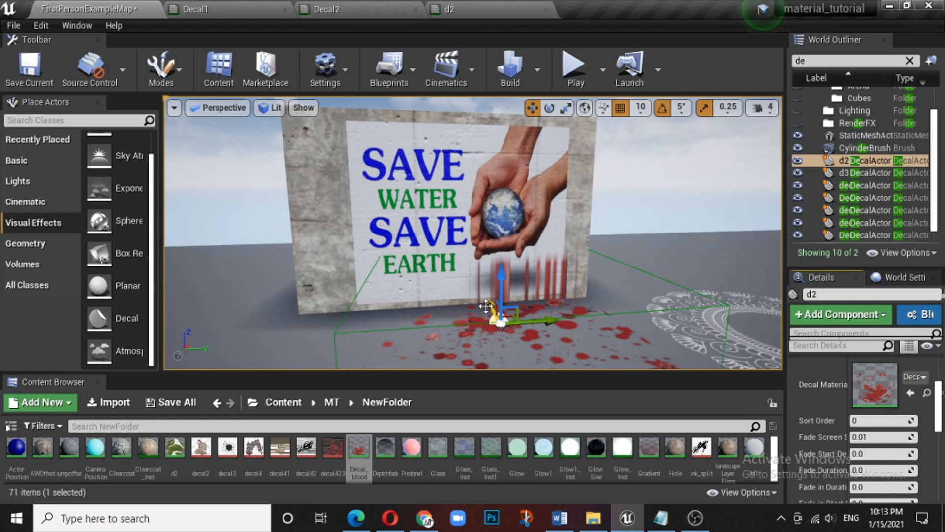
- Rotate the new blood decal to face the wall and move it up over the centre of the Save Water poster
{"action": "mouse_move", "coordinate": [494, 310]}
{"action": "left_mouse_down"}
{"action": "mouse_move", "coordinate": [475, 276]}
{"action": "mouse_move", "coordinate": [477, 308]}
{"action": "mouse_move", "coordinate": [477, 294]}
{"action": "left_mouse_up"}
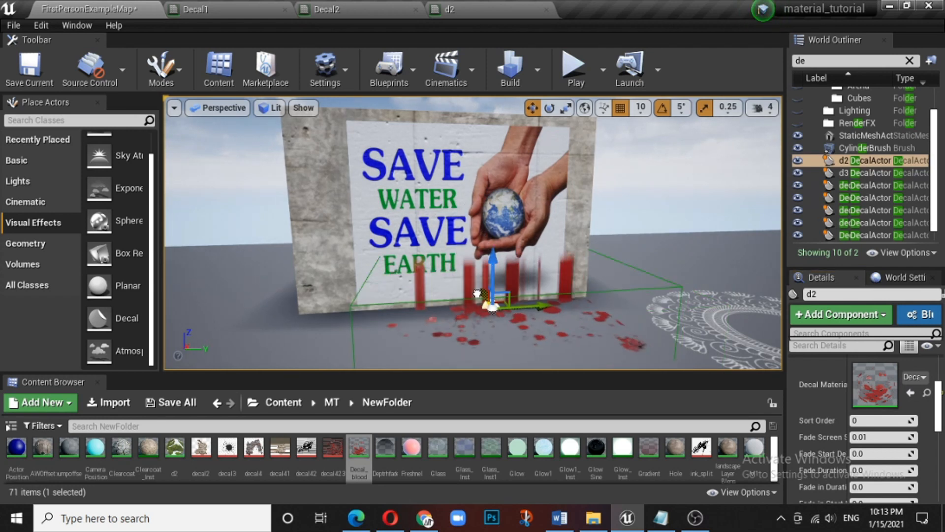
{"action": "left_click", "coordinate": [549, 108]}
{"action": "left_click_drag", "start_coordinate": [493, 231], "coordinate": [519, 327]}
{"action": "left_click", "coordinate": [565, 109]}
{"action": "left_click", "coordinate": [532, 109]}
{"action": "left_click_drag", "start_coordinate": [539, 303], "coordinate": [500, 305]}
{"action": "left_click_drag", "start_coordinate": [452, 271], "coordinate": [438, 168]}
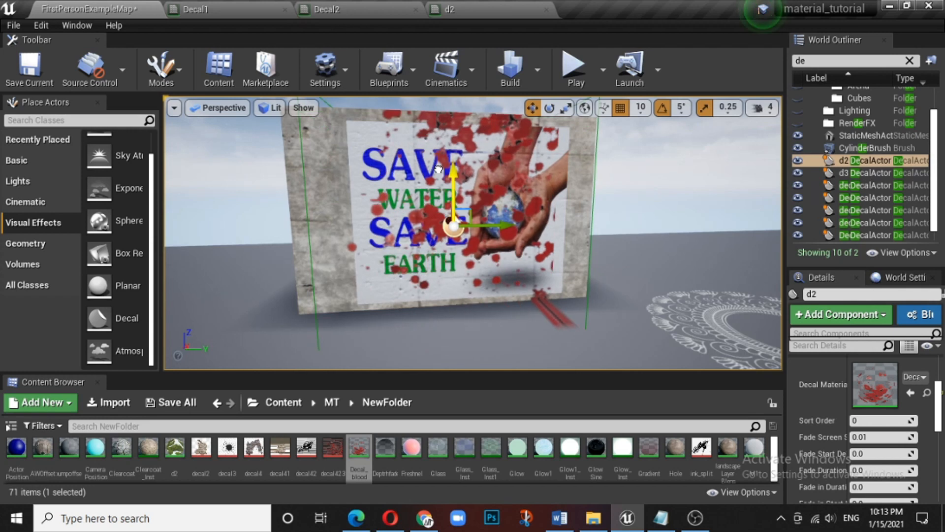
- Shrink the wall blood decal's height and width and move it along Y to the wall's left edge
{"action": "left_click", "coordinate": [566, 108]}
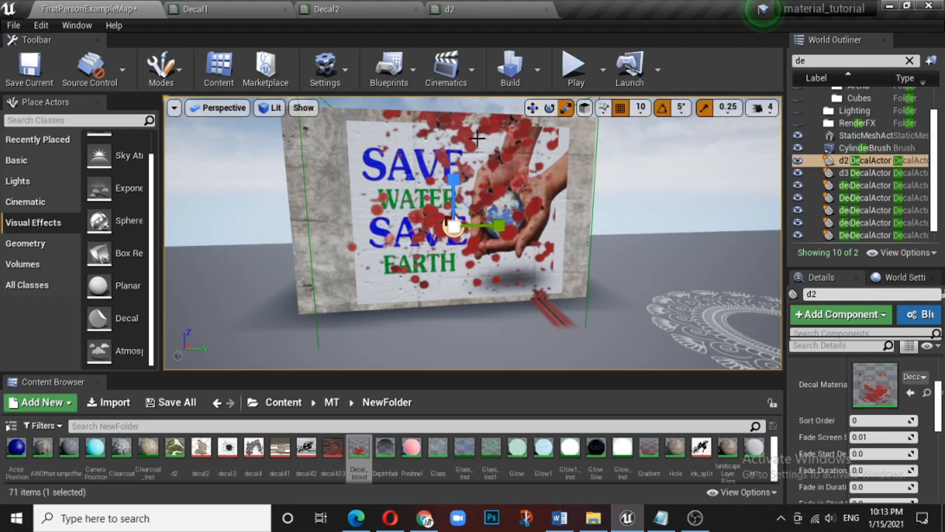
{"action": "left_click_drag", "start_coordinate": [455, 171], "coordinate": [489, 179]}
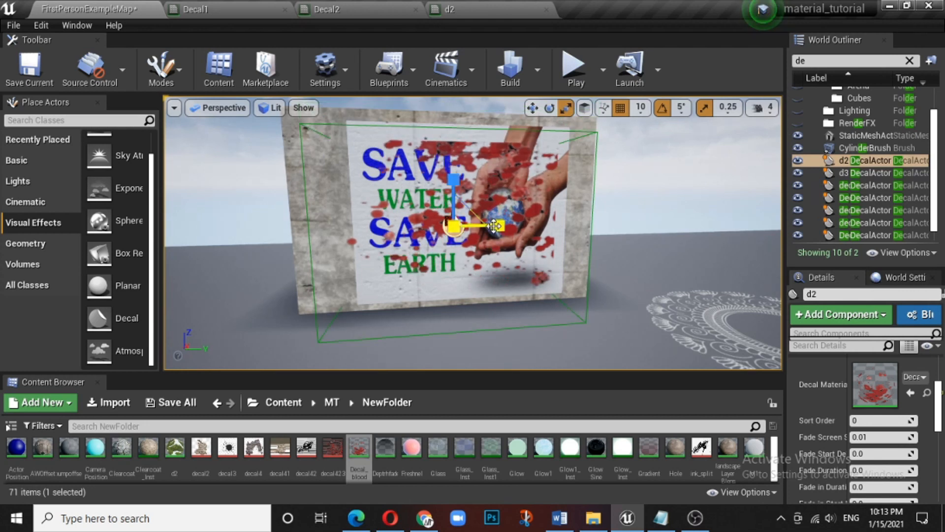
{"action": "left_click_drag", "start_coordinate": [475, 226], "coordinate": [434, 198]}
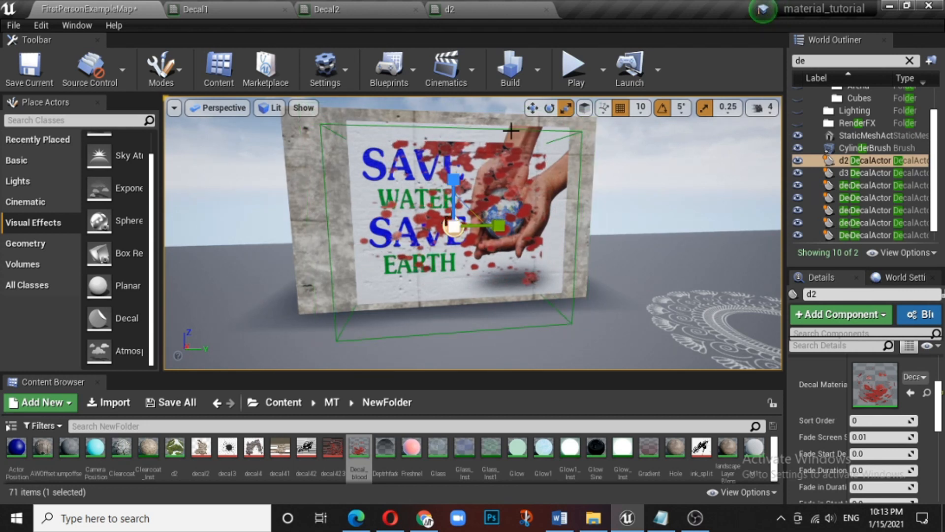
{"action": "left_click", "coordinate": [532, 108]}
{"action": "left_click_drag", "start_coordinate": [510, 226], "coordinate": [368, 232]}
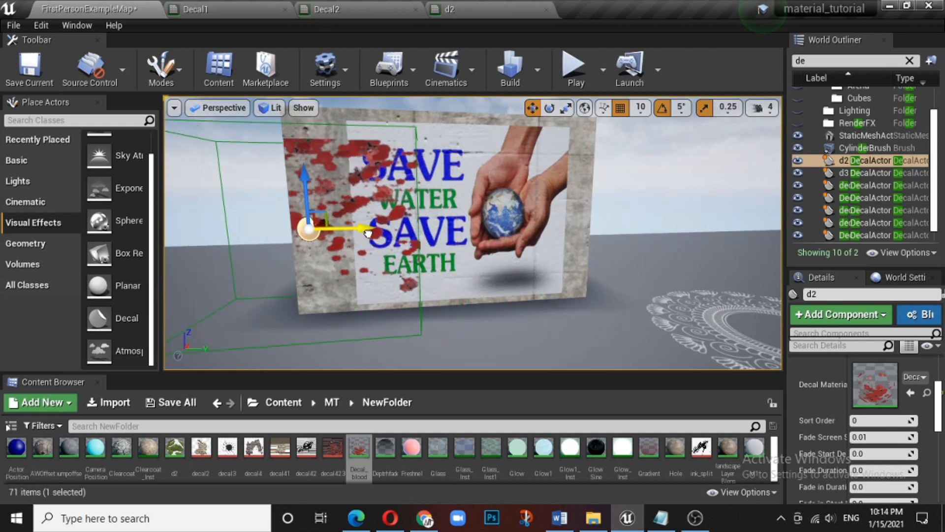
- Locate the Save Water poster's decal actor among the level's decal actors and set its Sort Order to 2
{"action": "left_click", "coordinate": [651, 176]}
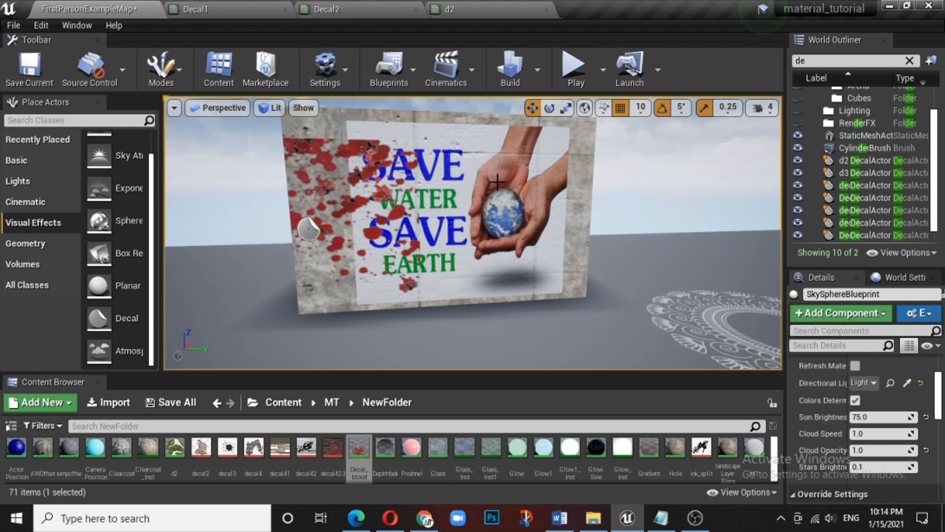
{"action": "left_click", "coordinate": [310, 228]}
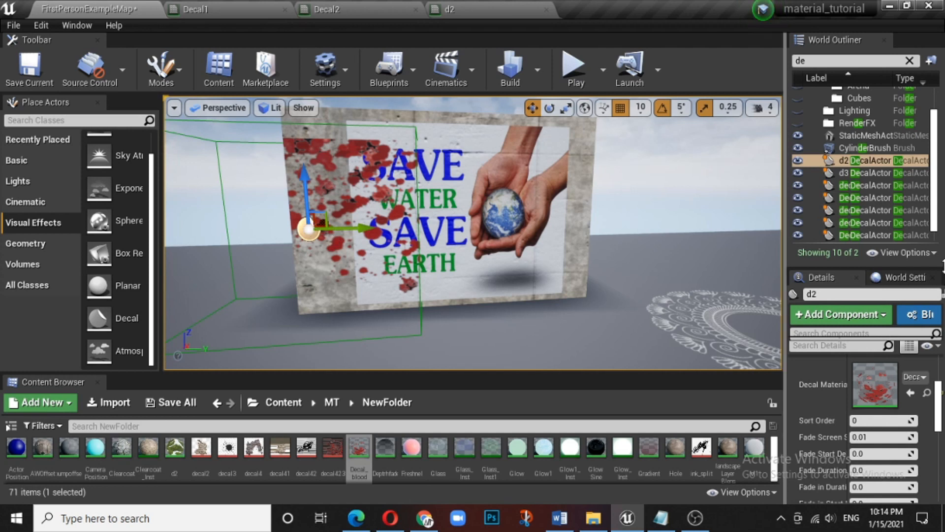
{"action": "left_click", "coordinate": [873, 199]}
{"action": "left_click", "coordinate": [874, 210]}
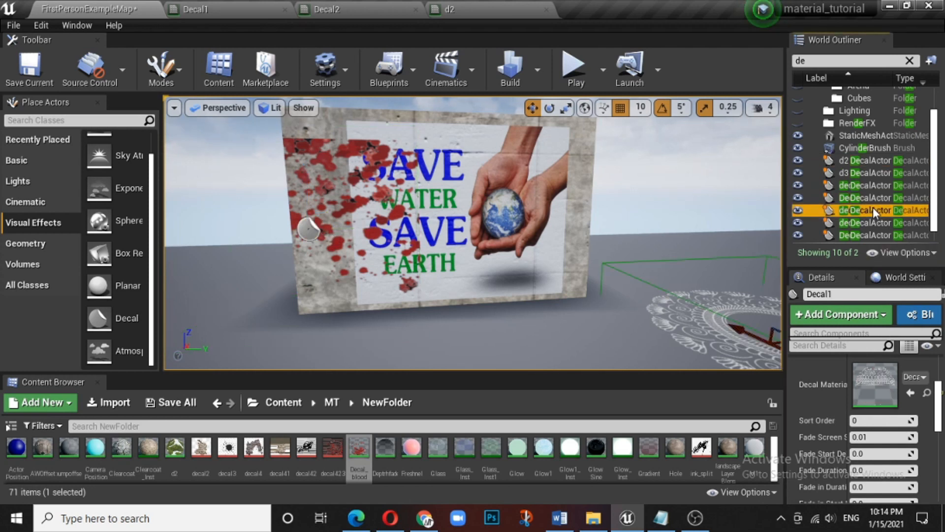
{"action": "left_click", "coordinate": [871, 222]}
{"action": "scroll", "coordinate": [881, 228], "scroll_direction": "down", "scroll_amount": 1}
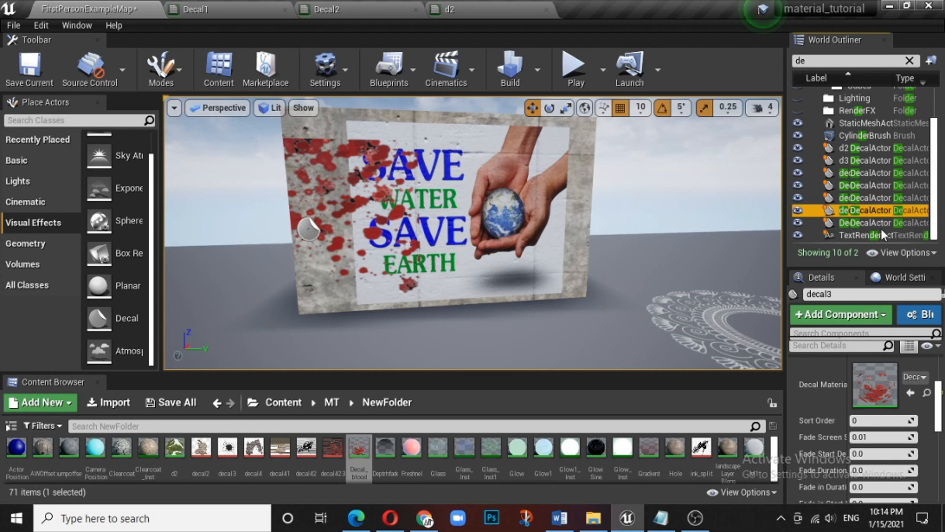
{"action": "left_click", "coordinate": [880, 222]}
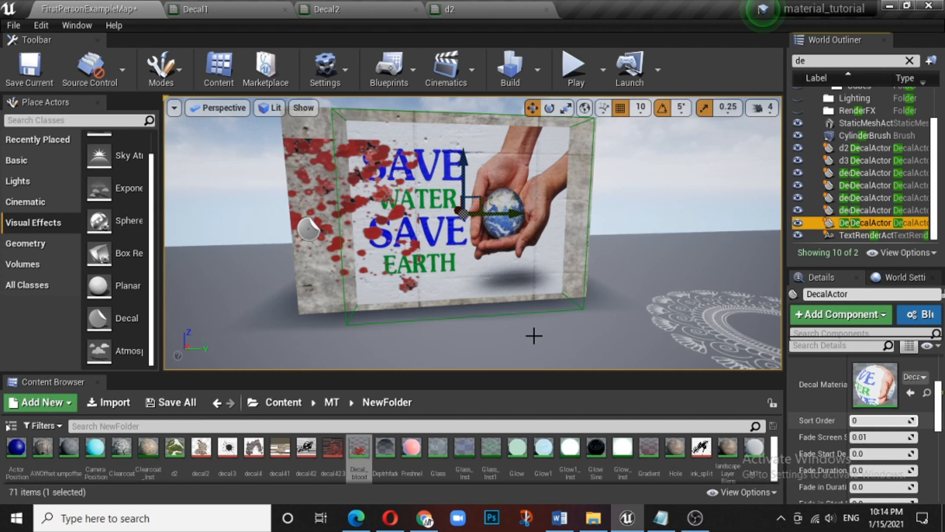
{"action": "left_click", "coordinate": [859, 422]}
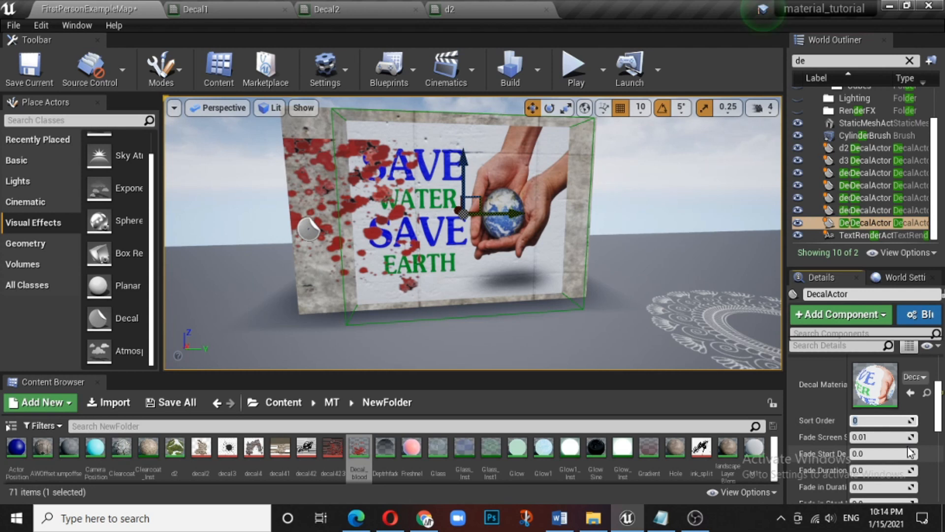
{"action": "type", "text": "2"}
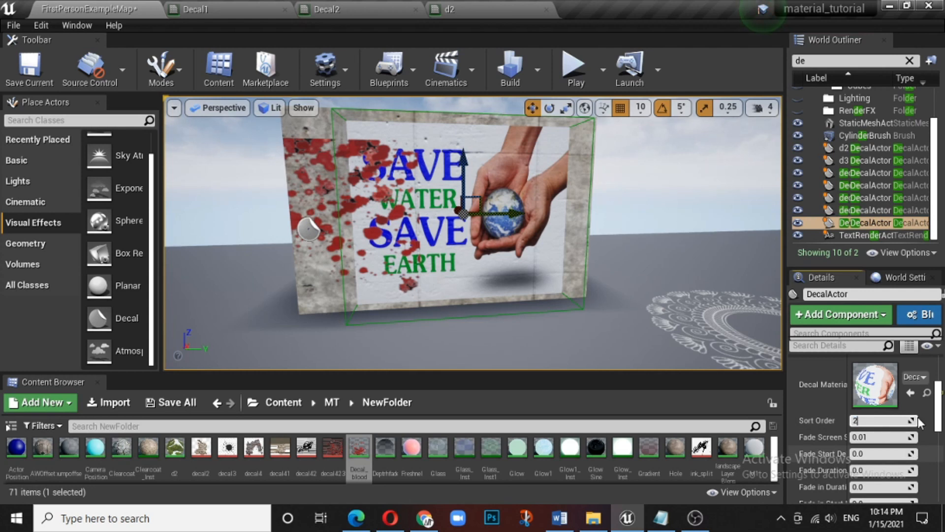
{"action": "left_click", "coordinate": [822, 402]}
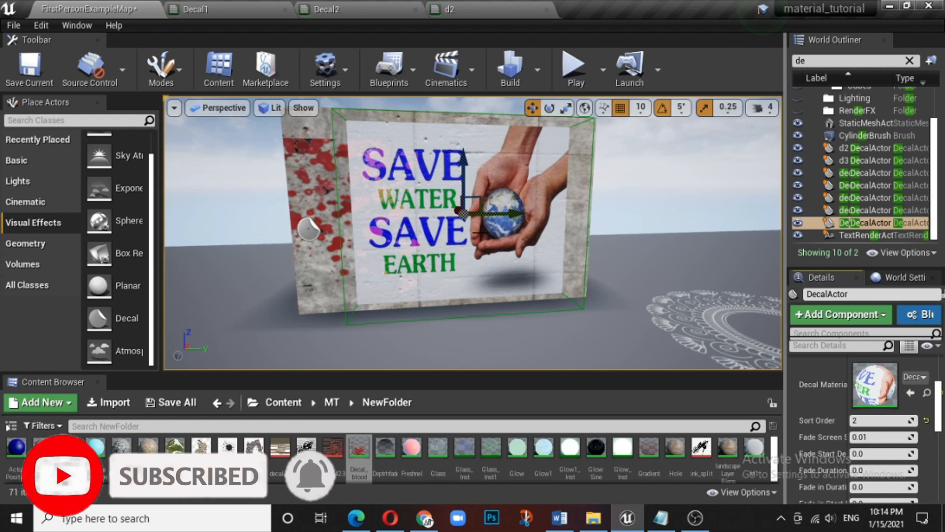
- Set the Sort Order of the blood decal on the Save Water wall to 3
{"action": "left_click", "coordinate": [309, 232]}
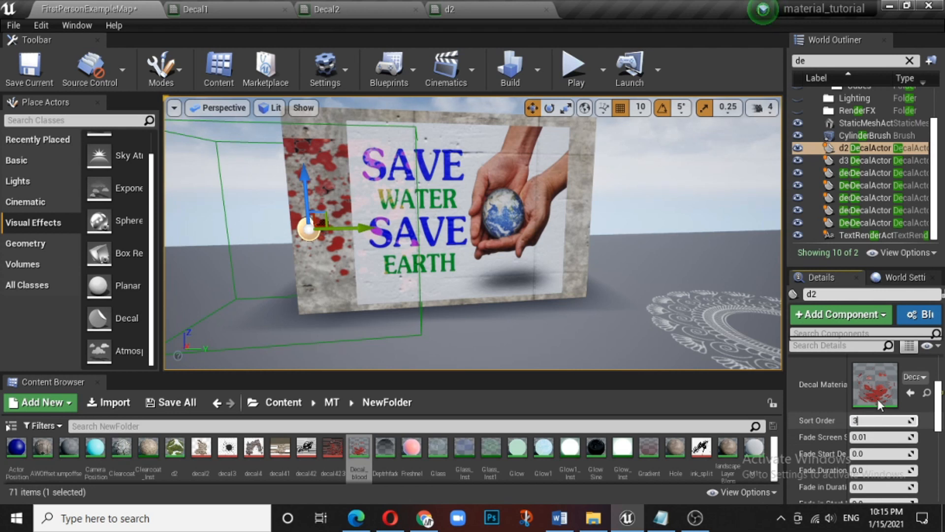
{"action": "key", "text": "Return"}
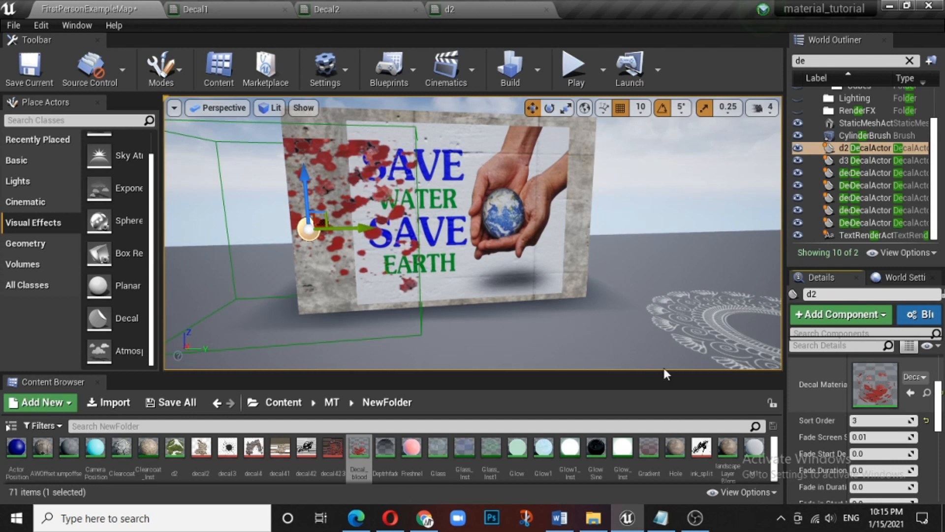